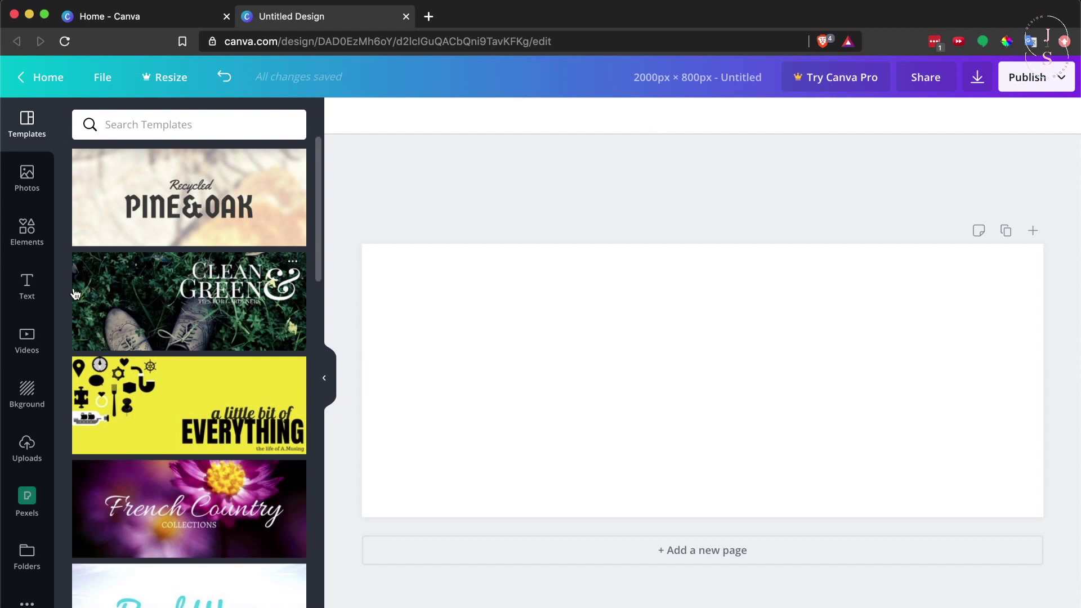
Step: Search the Elements library for 'letters'
left_click(27, 229)
left_click(186, 124)
type("letters")
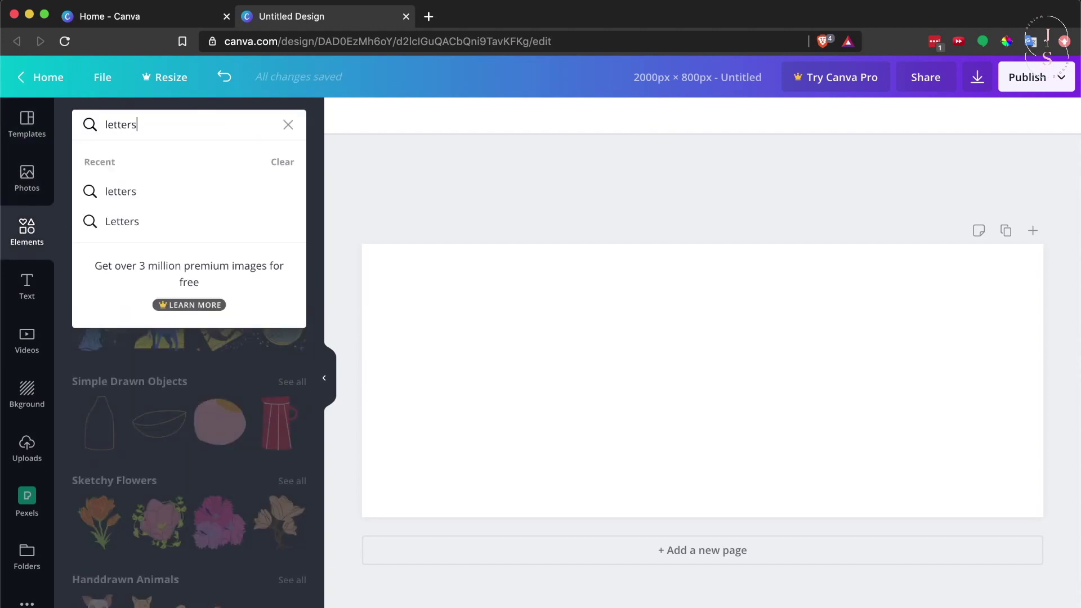
key("Return")
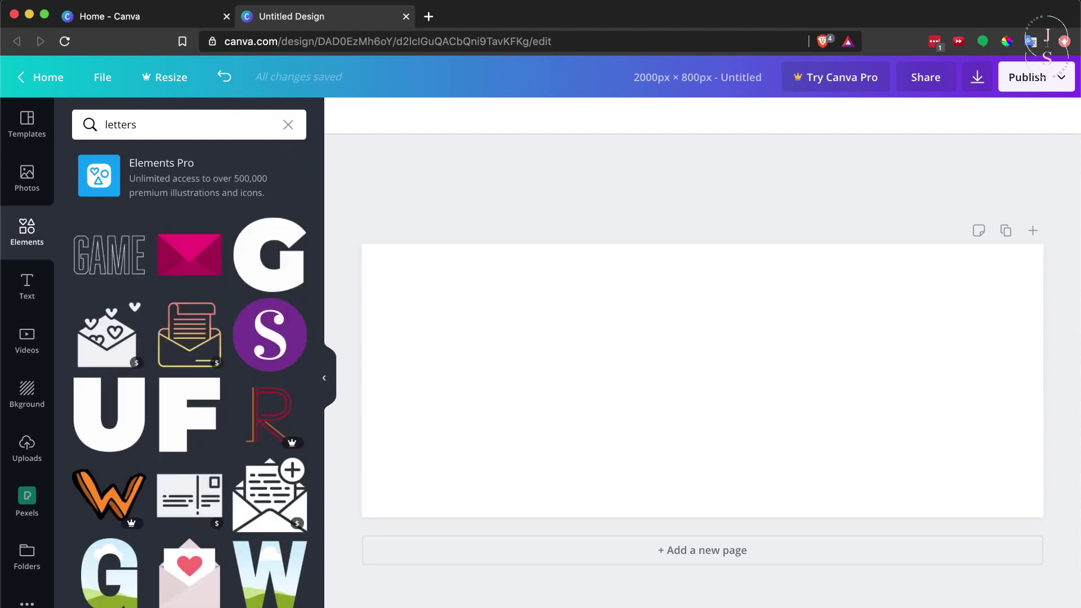
mouse_move(189, 372)
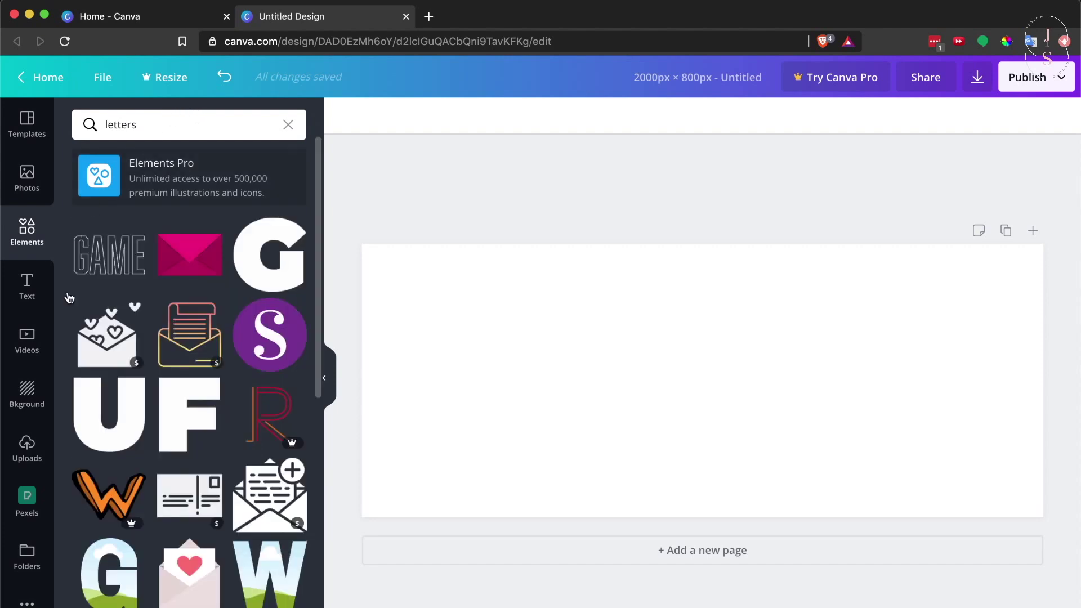
scroll(80, 339, "down", 2)
scroll(95, 389, "down", 2)
scroll(108, 446, "down", 2)
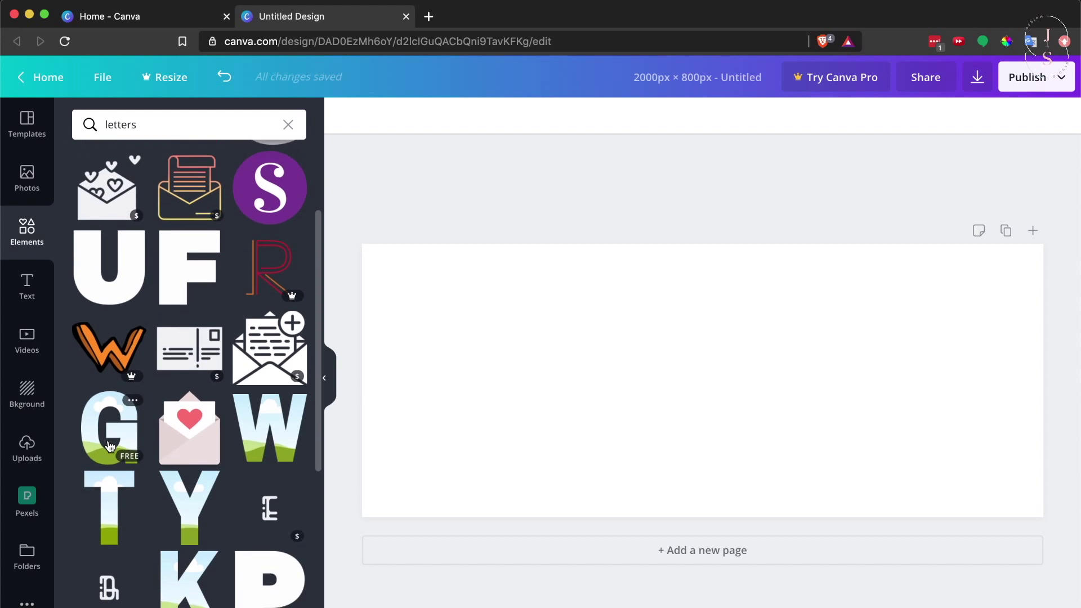
scroll(183, 507, "down", 2)
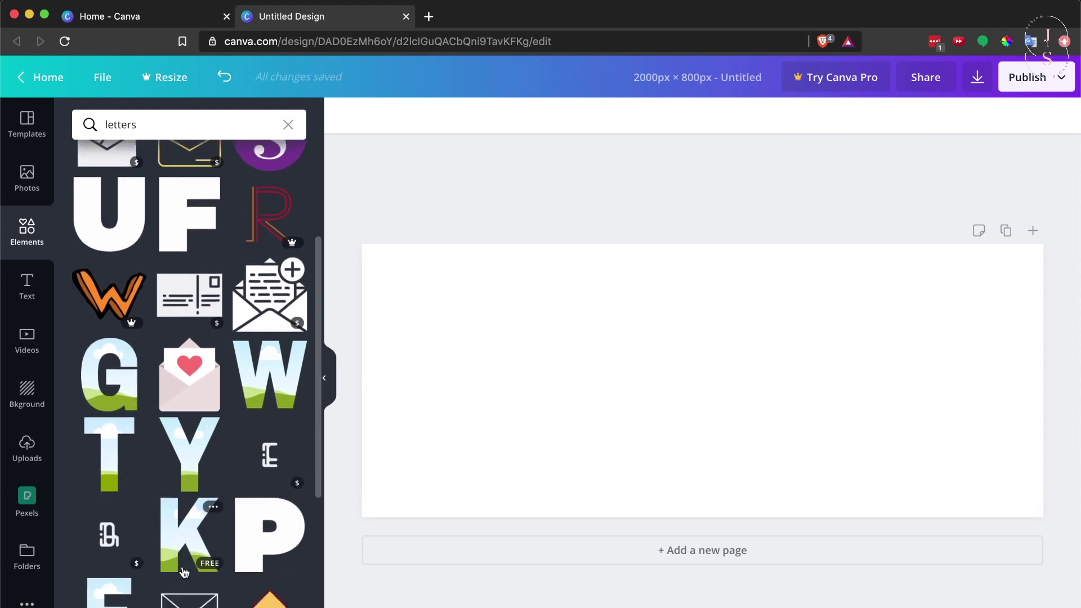
scroll(186, 486, "down", 2)
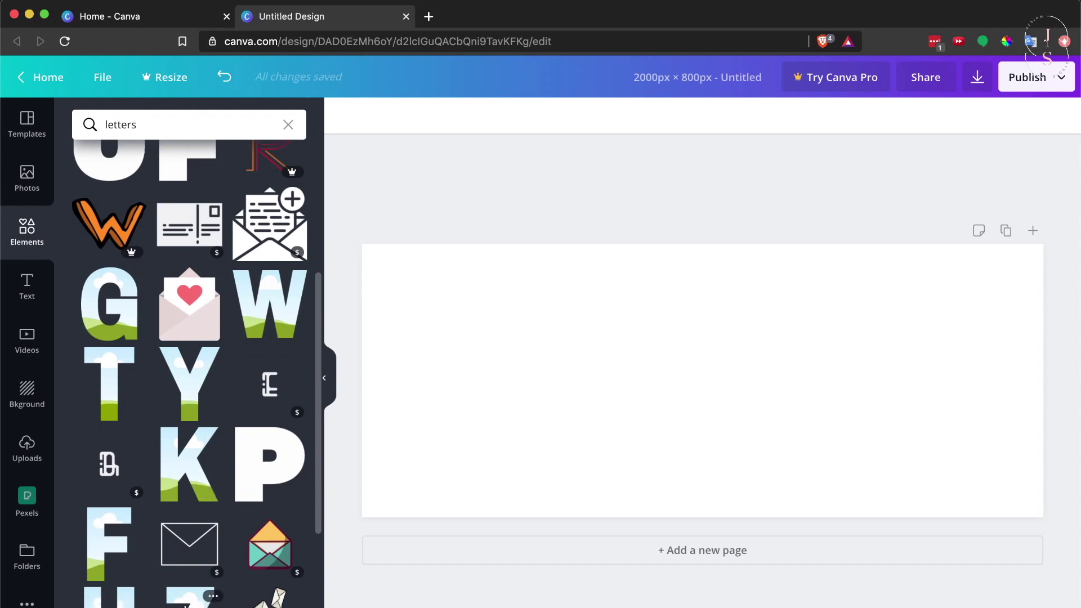
scroll(185, 550, "down", 2)
Step: Add the sky-and-hills F, U and N letter frames, placed left, centre and right
left_click(107, 480)
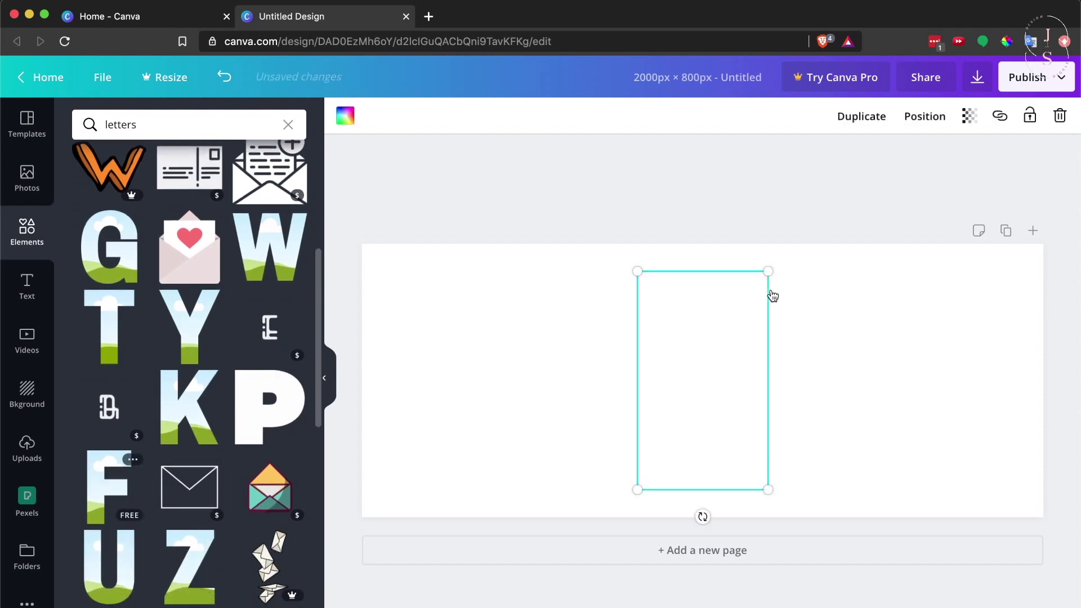
left_click_drag(705, 331, 477, 328)
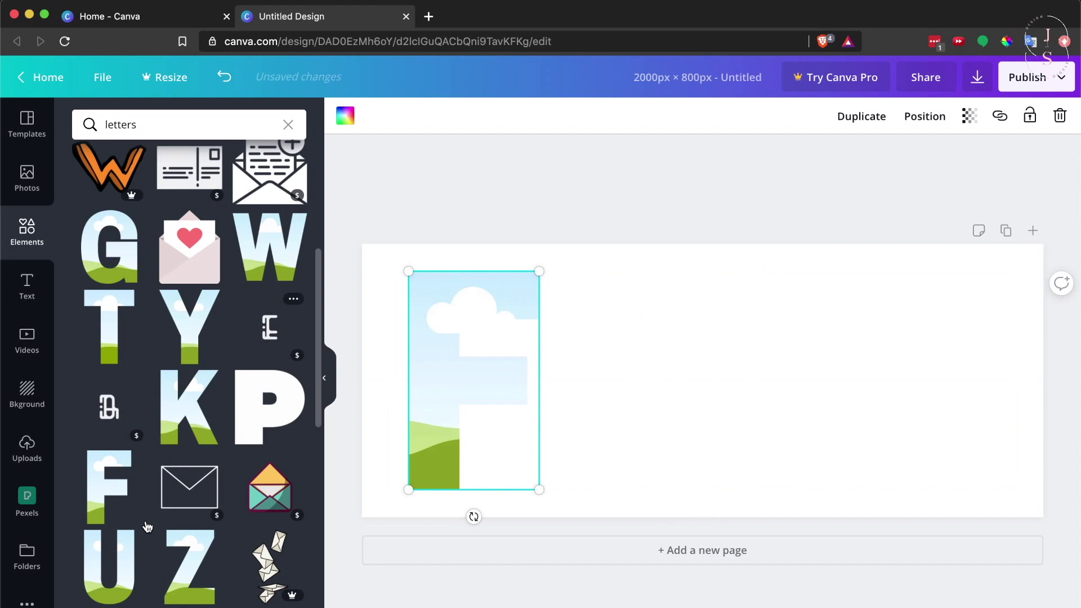
left_click(109, 564)
left_click(580, 389)
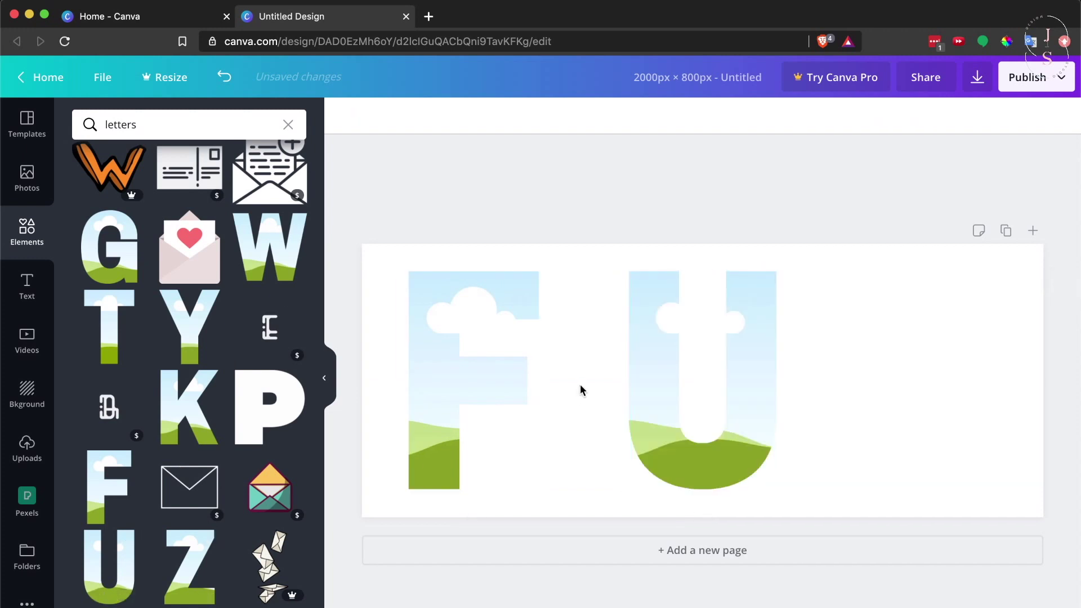
scroll(204, 483, "down", 5)
scroll(204, 483, "down", 3)
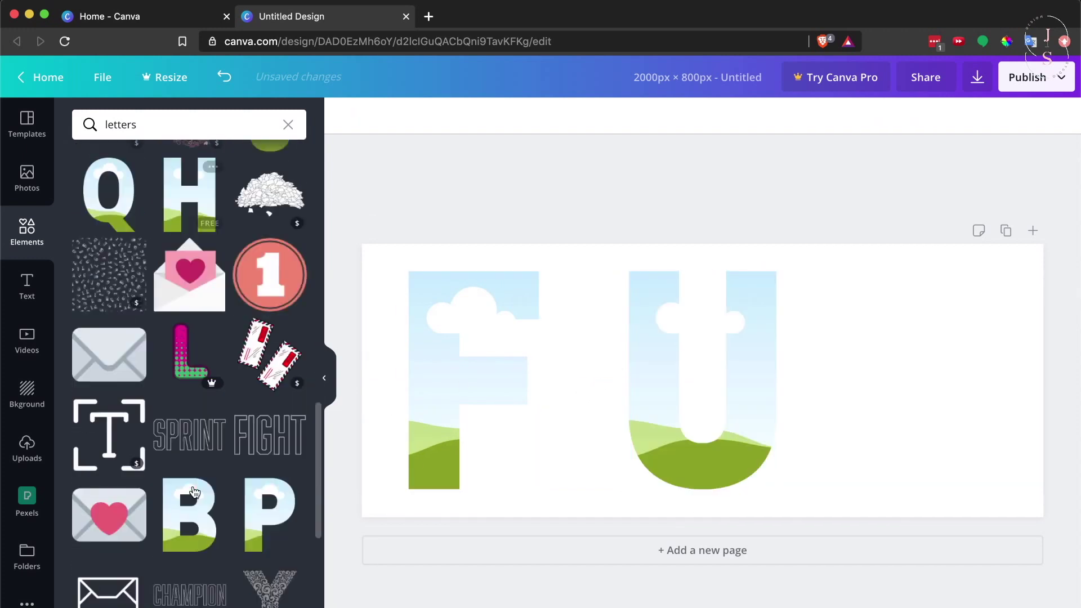
scroll(198, 490, "down", 1)
scroll(192, 496, "down", 2)
scroll(186, 503, "down", 1)
scroll(187, 502, "down", 2)
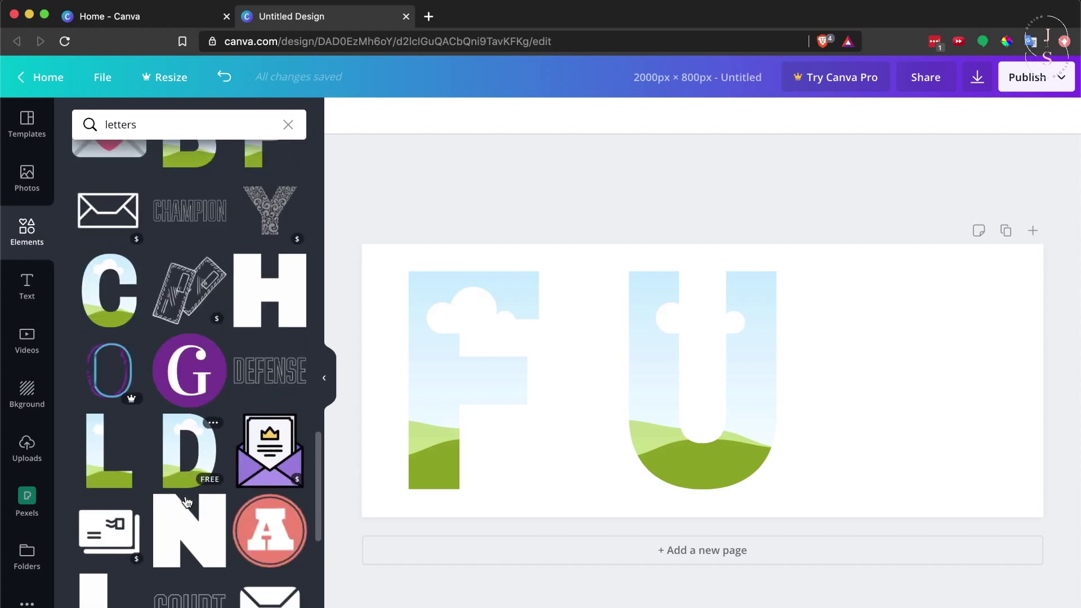
scroll(187, 503, "down", 3)
scroll(187, 501, "down", 5)
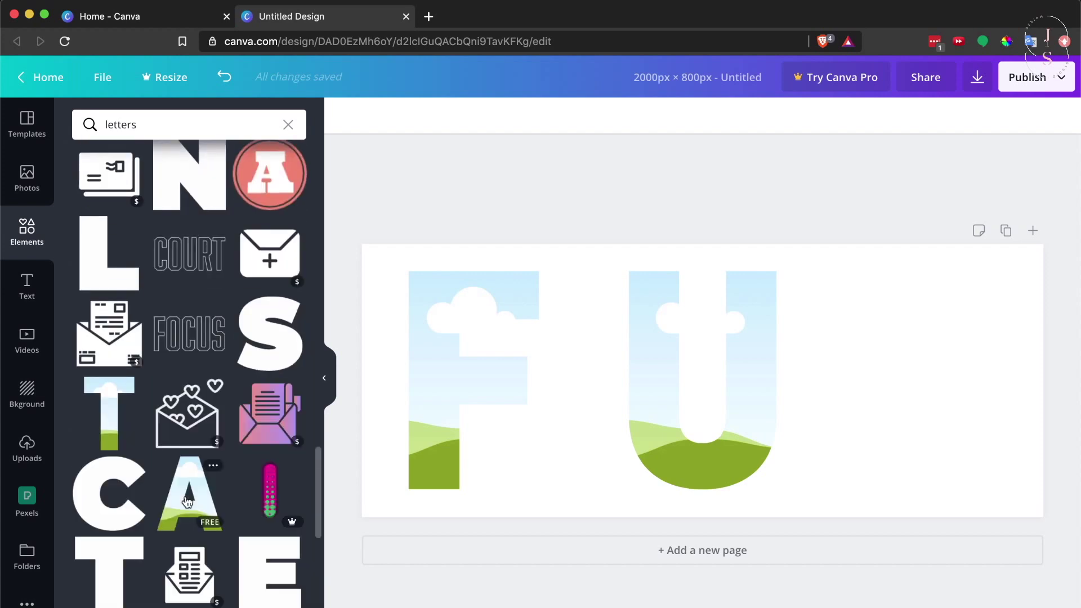
scroll(177, 504, "down", 3)
scroll(155, 507, "down", 1)
left_click_drag(100, 540, 757, 298)
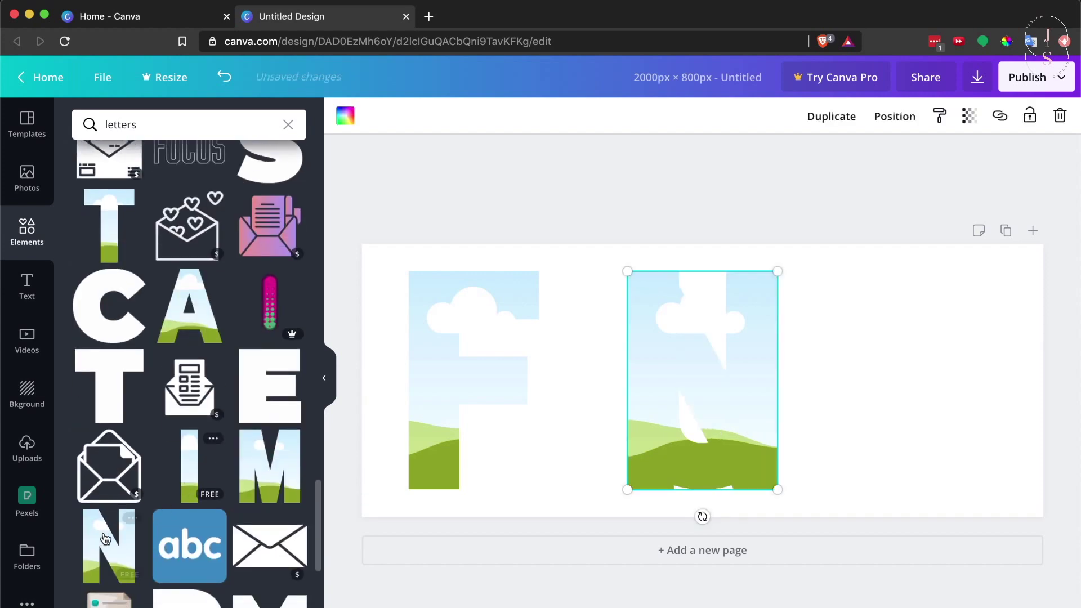
left_click_drag(682, 339, 883, 338)
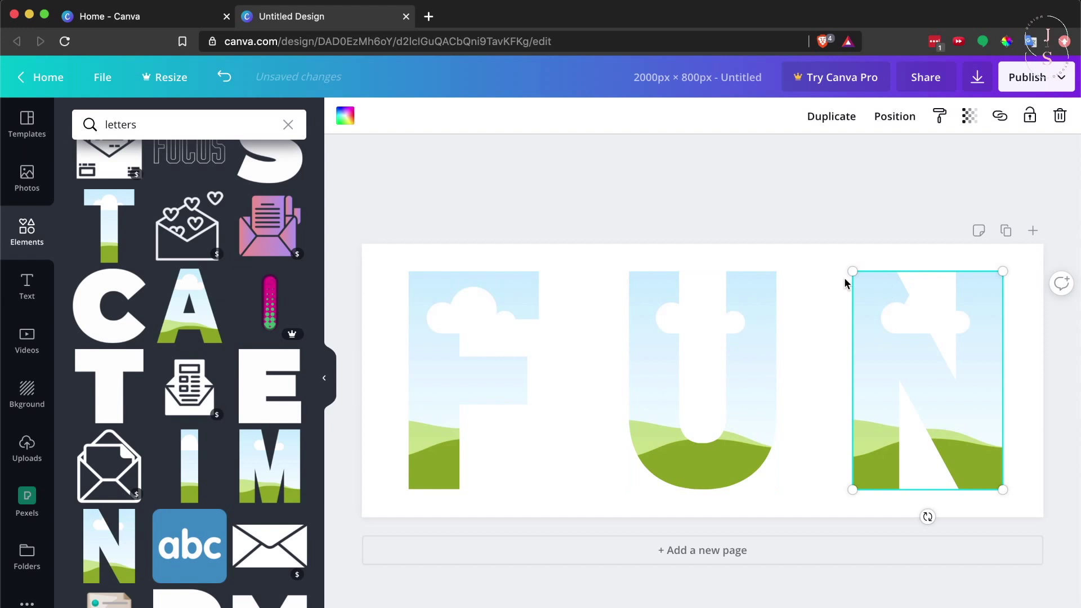
Step: Select all three FUN letters, shrink them together, and space them evenly horizontally
left_click_drag(377, 298, 984, 406)
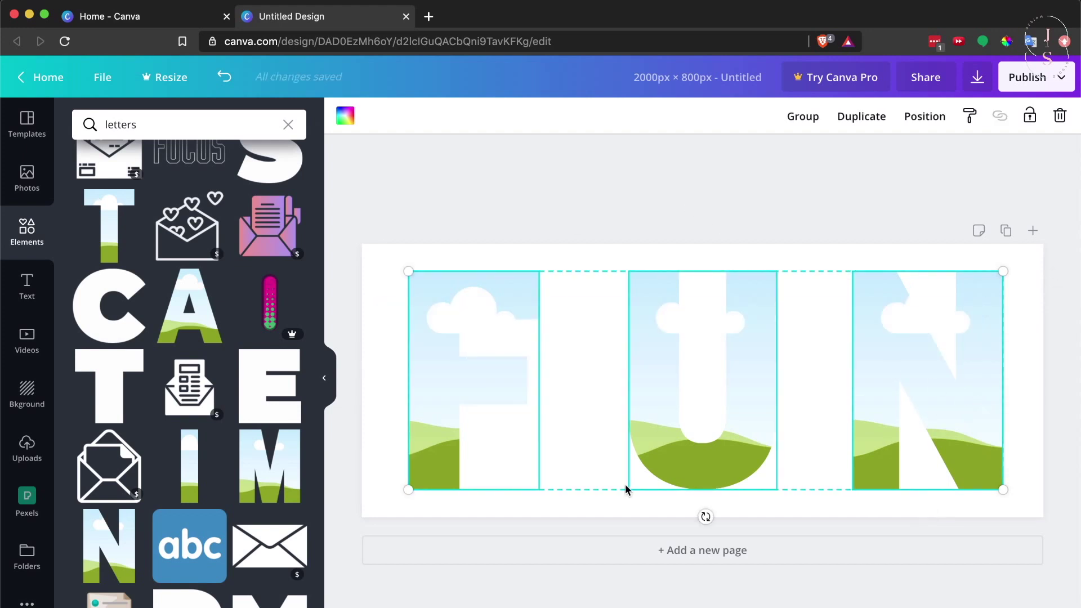
left_click_drag(578, 400, 456, 477)
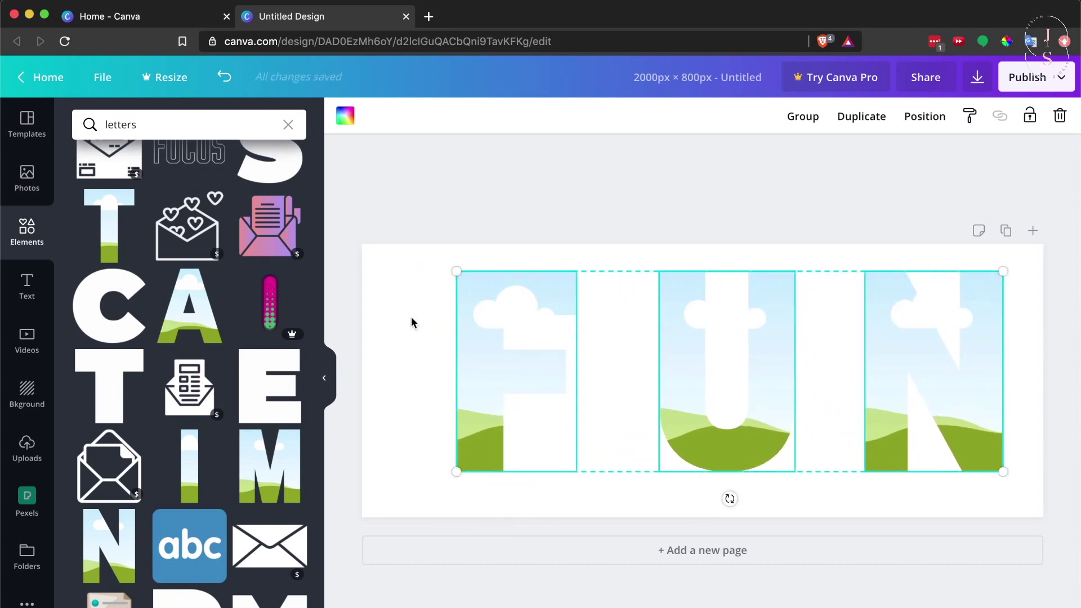
left_click(936, 118)
left_click(886, 347)
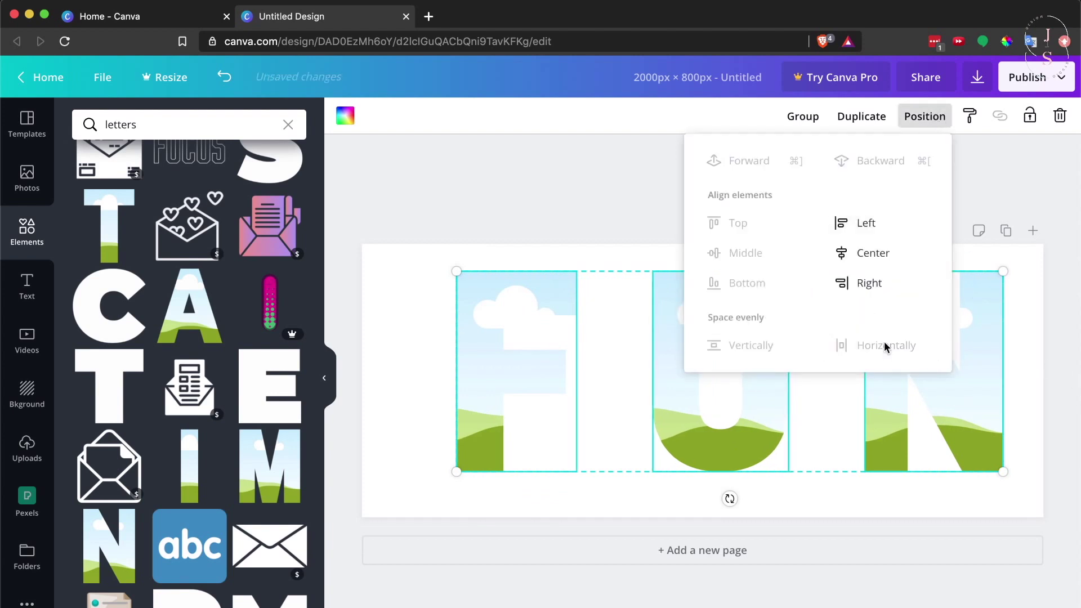
left_click(840, 488)
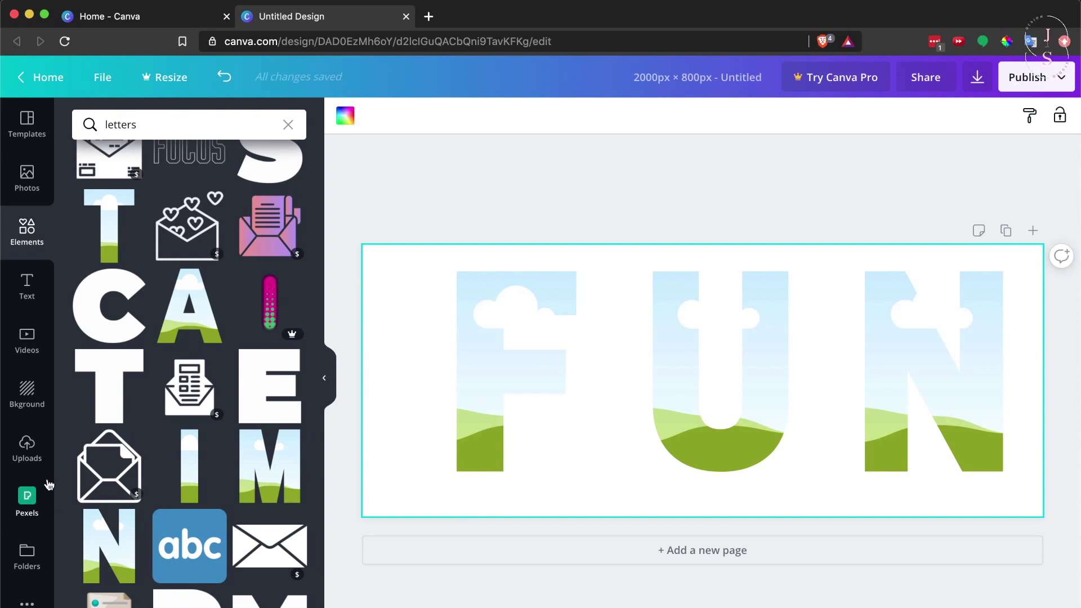
Step: Open the Pexels free image library from More apps in the sidebar
left_click(32, 451)
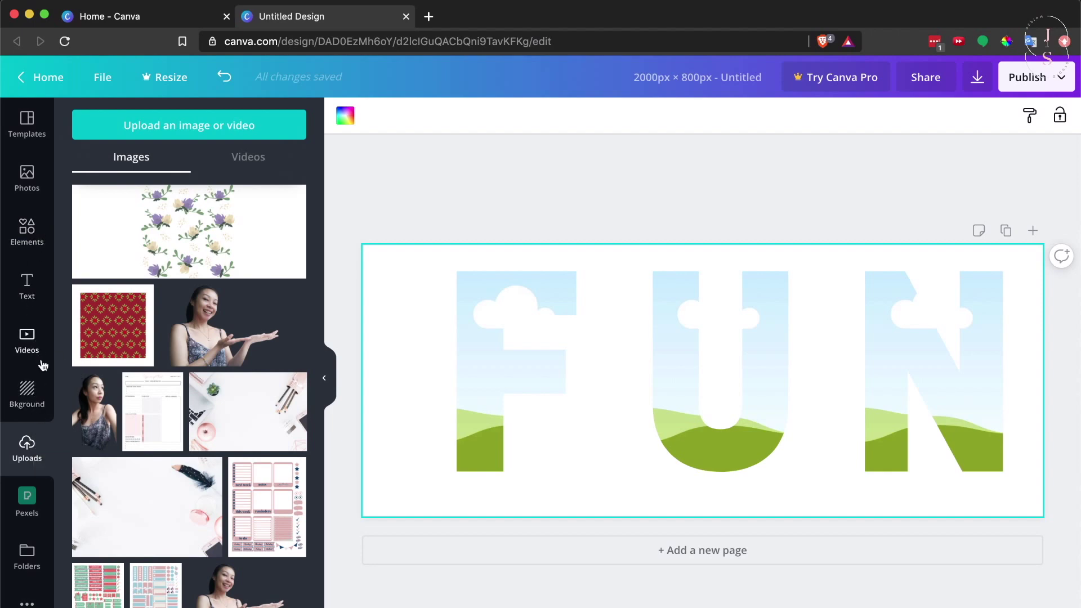
left_click(28, 180)
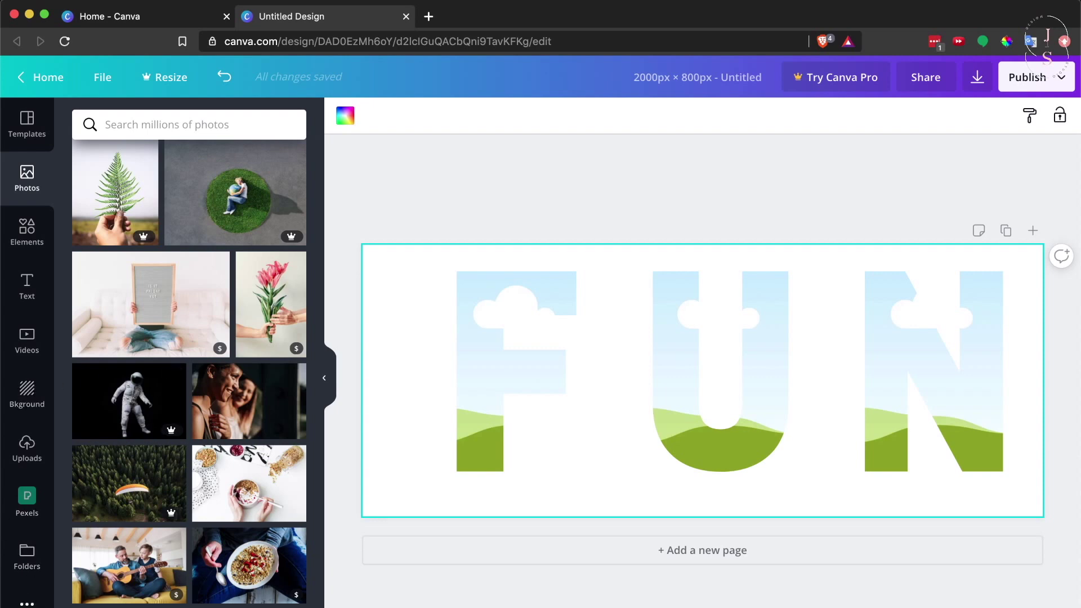
left_click(28, 604)
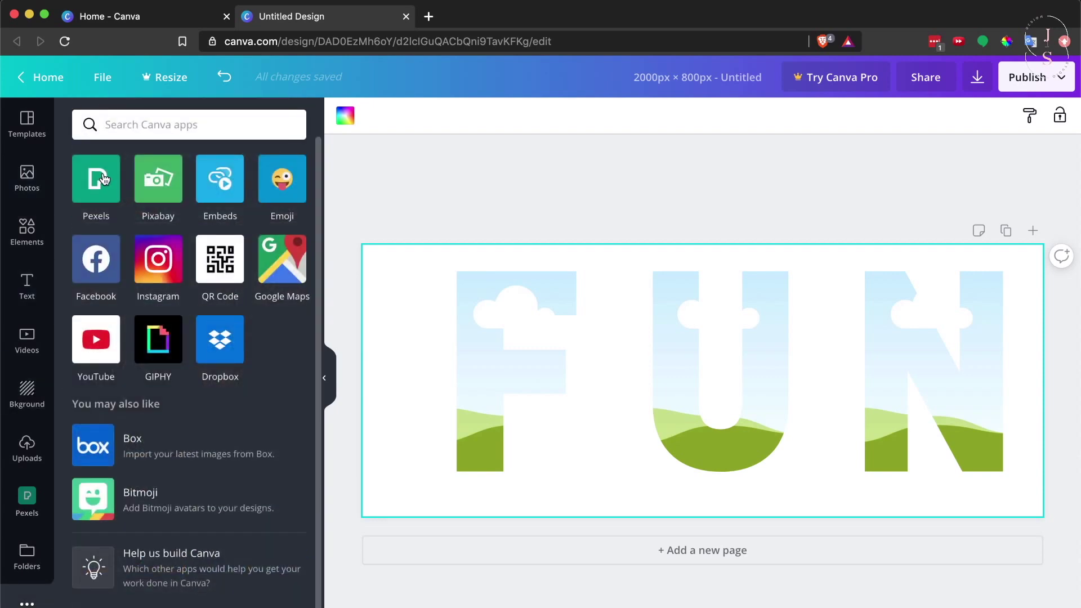
left_click(100, 179)
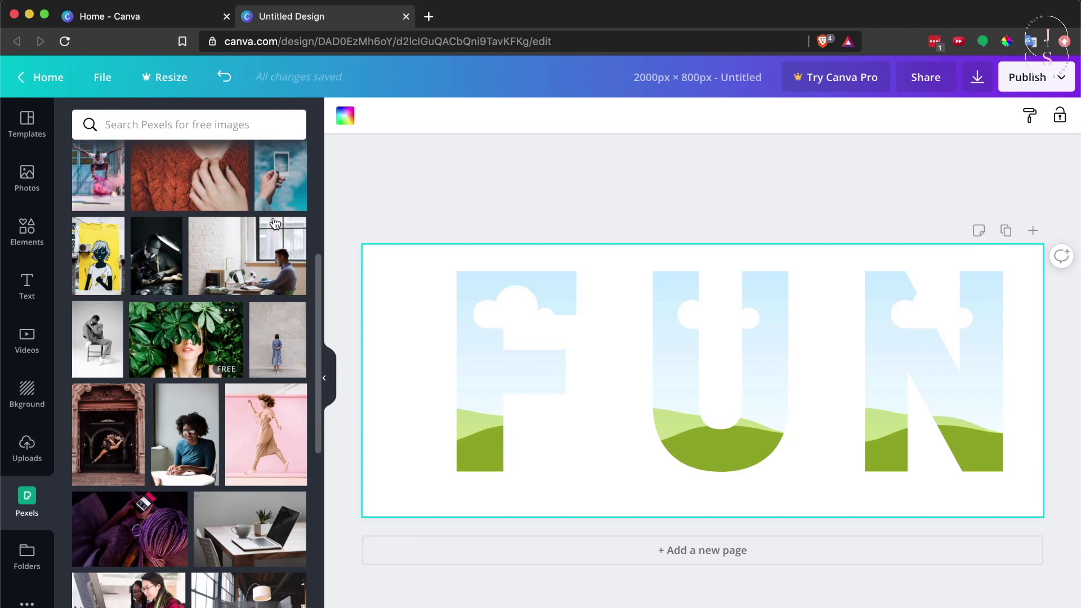
Step: Fill the F with the green-leaves woman photo and reposition it inside the letter
mouse_move(185, 339)
left_click_drag(153, 326, 477, 363)
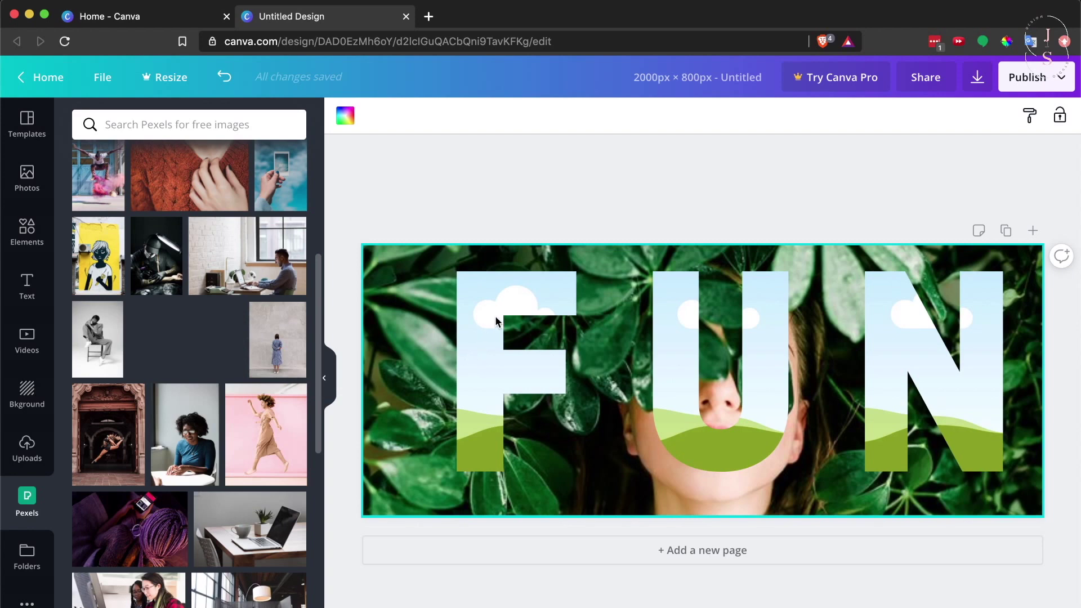
left_click_drag(496, 316, 458, 374)
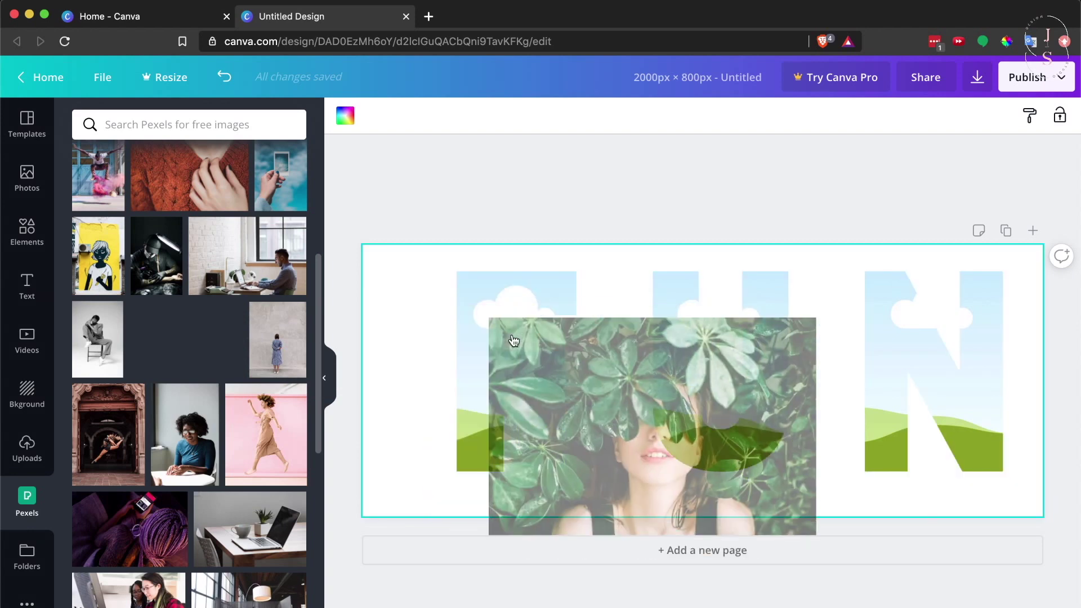
left_click_drag(511, 341, 499, 310)
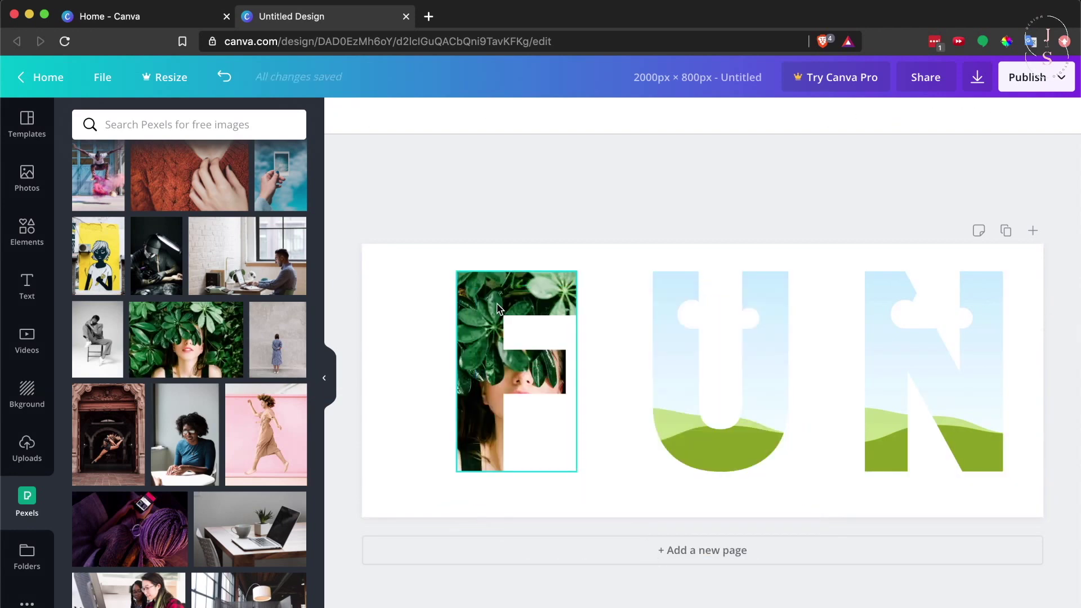
double_click(485, 319)
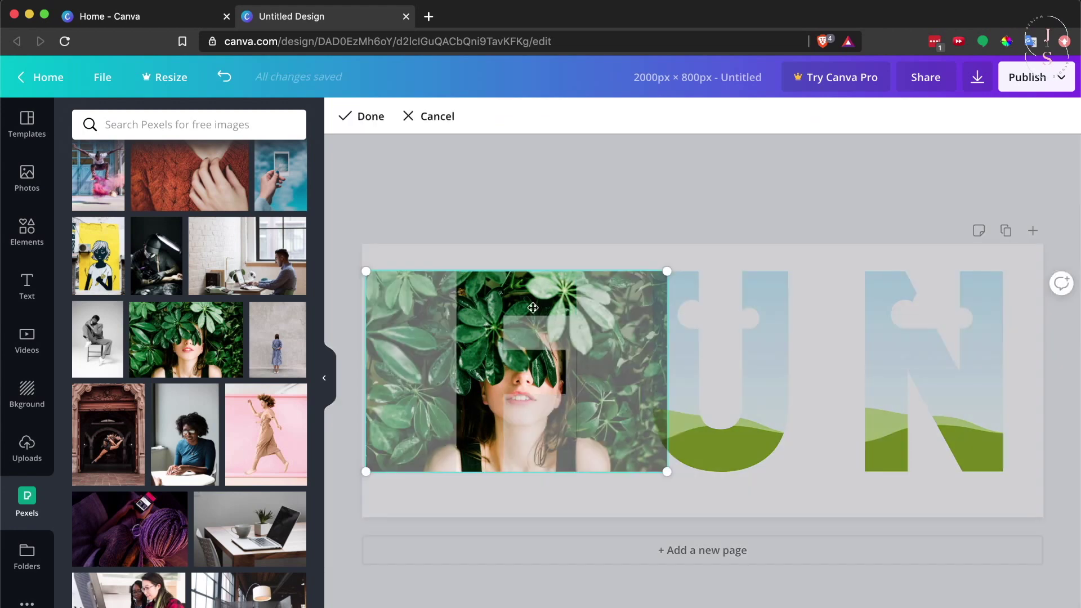
left_click_drag(508, 316, 418, 308)
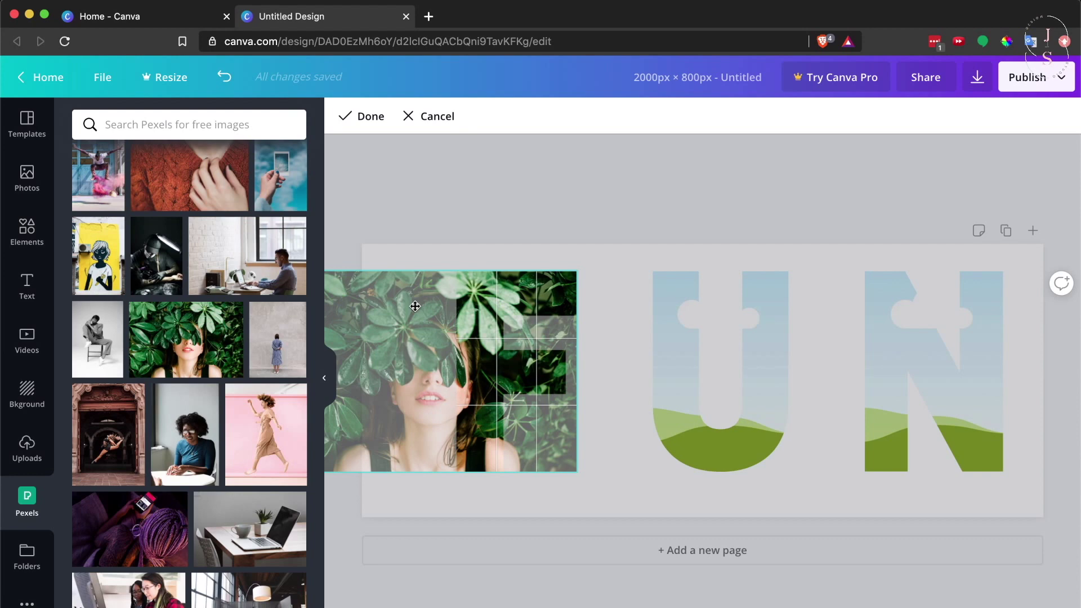
left_click_drag(416, 306, 608, 320)
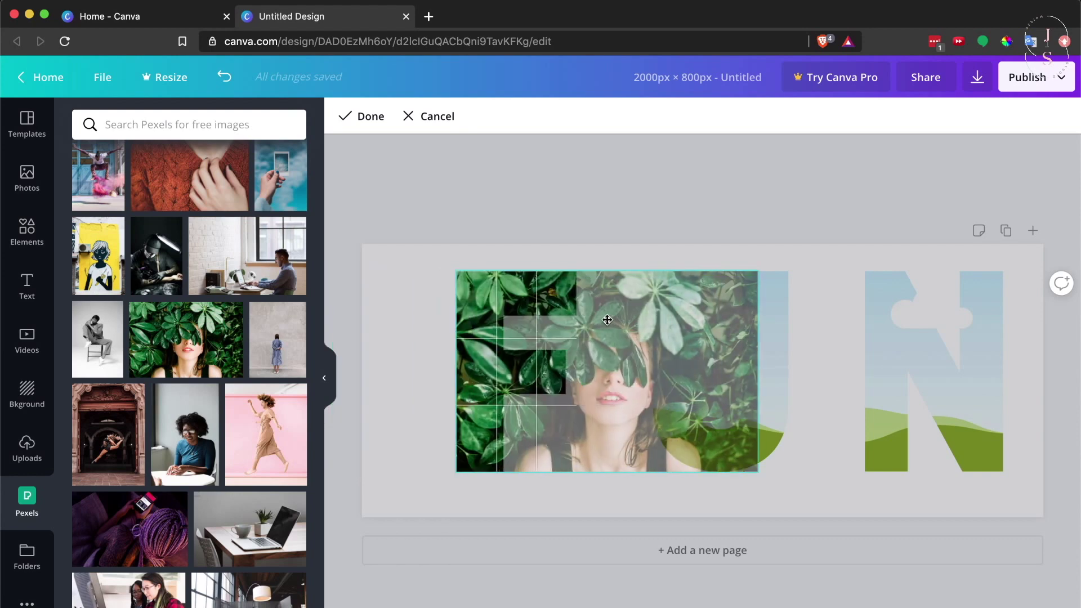
left_click(583, 224)
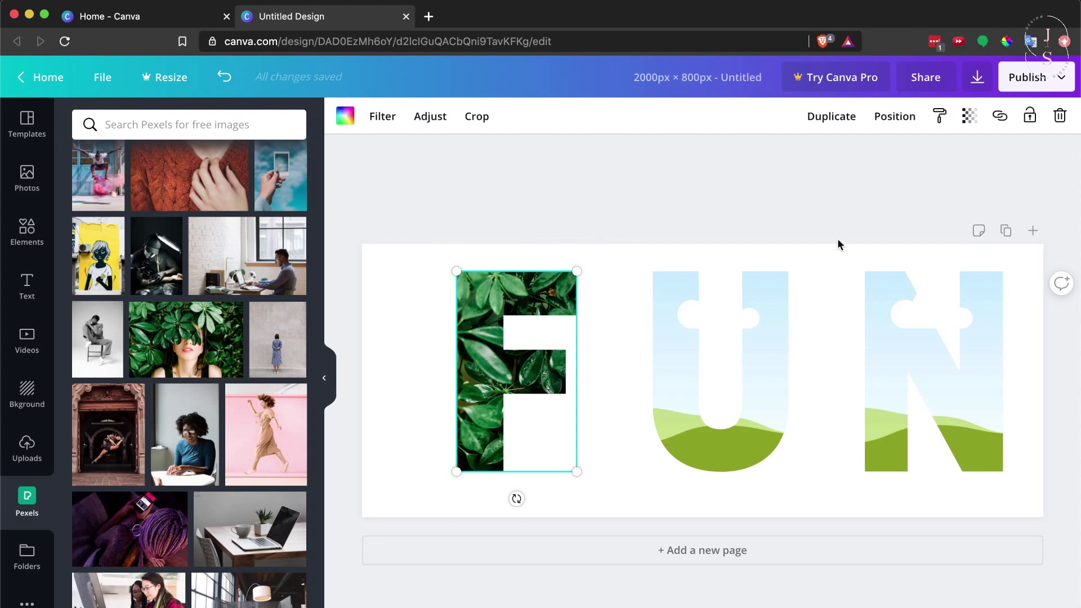
Step: Set the F photo's transparency to 40, then close the image adjustments
left_click(971, 122)
mouse_move(934, 156)
left_mouse_down()
mouse_move(846, 157)
mouse_move(921, 162)
left_mouse_up()
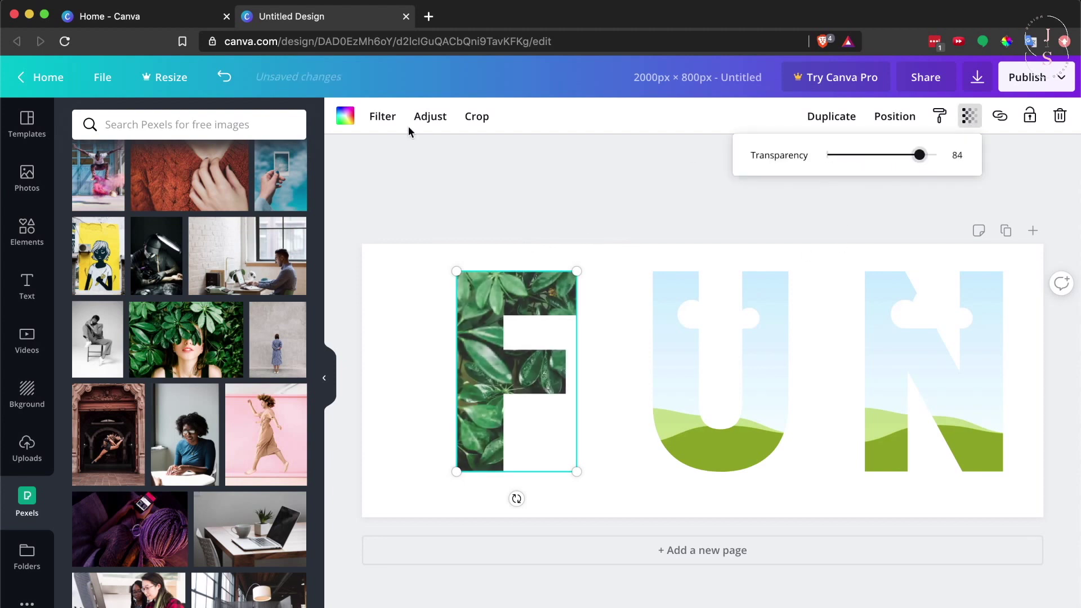
left_click(429, 116)
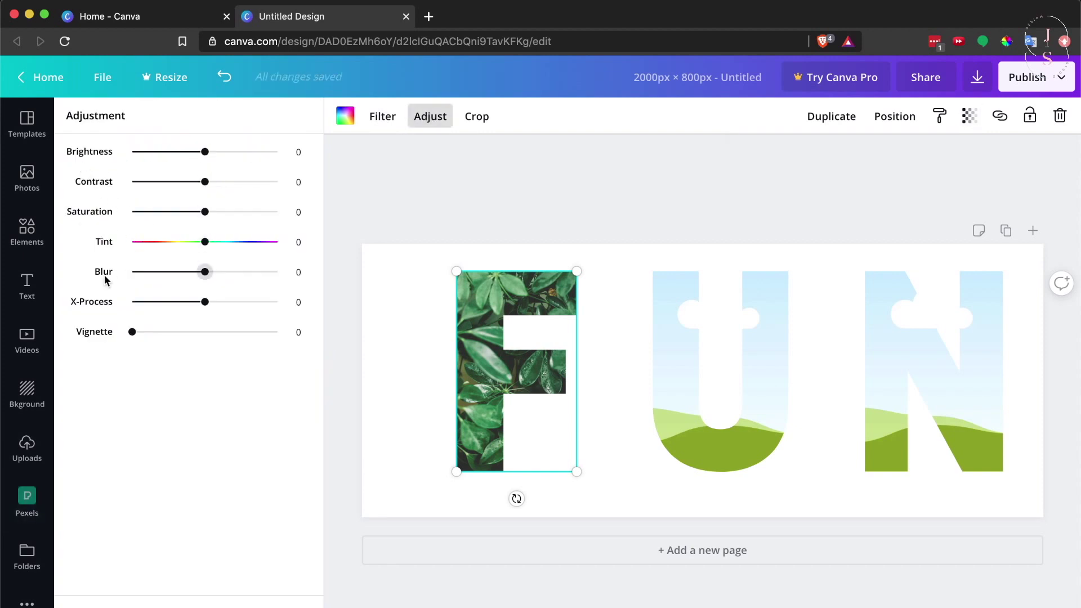
left_click(421, 248)
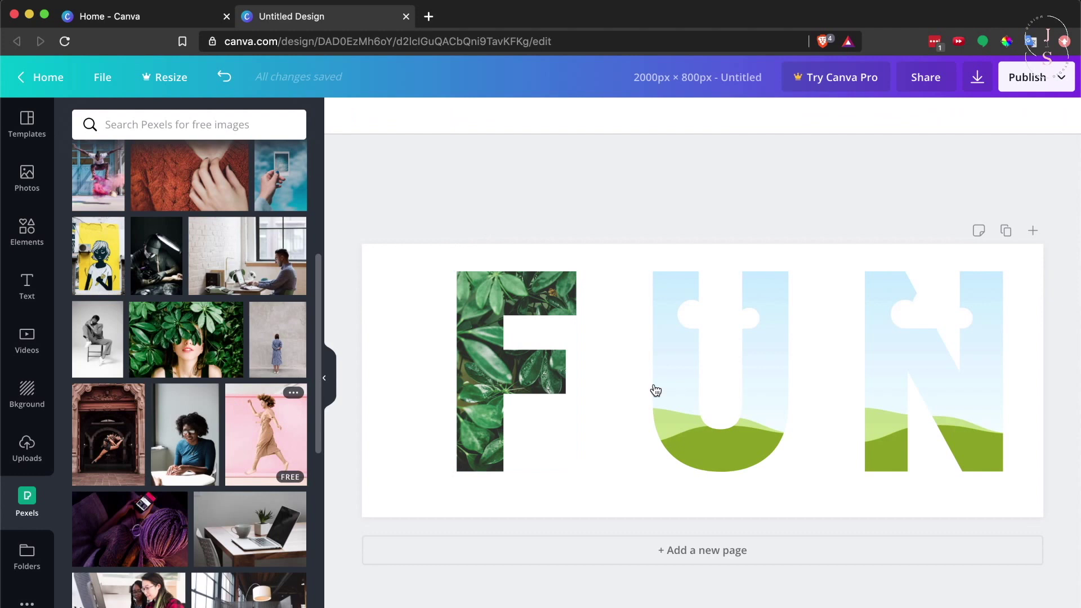
Step: Fill the U with the pink-wall photo and the N with the yellow mural illustration
left_click_drag(656, 390, 687, 376)
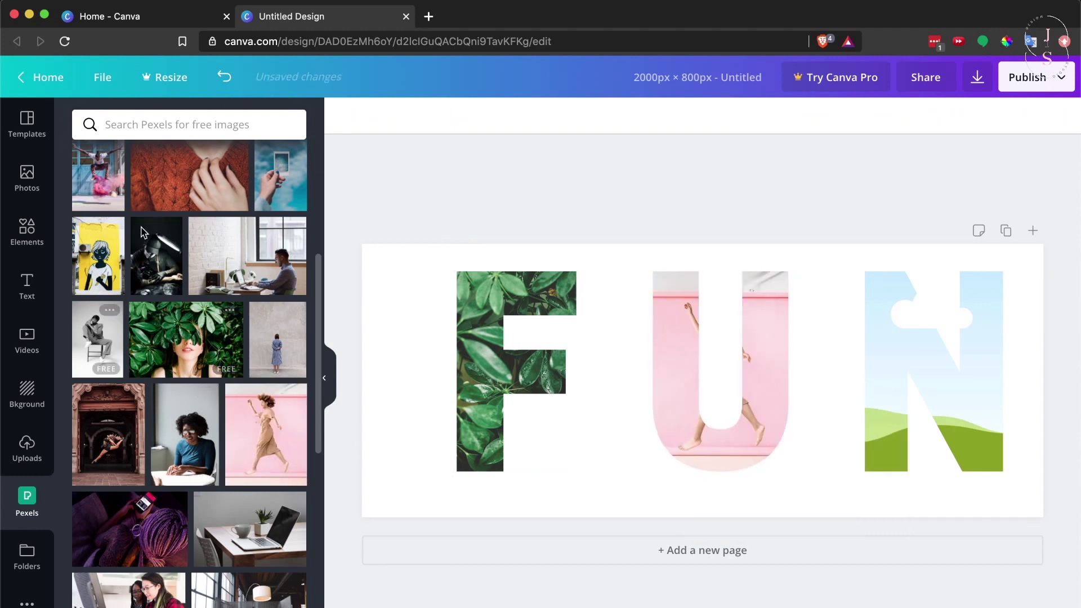
left_click_drag(142, 233, 901, 336)
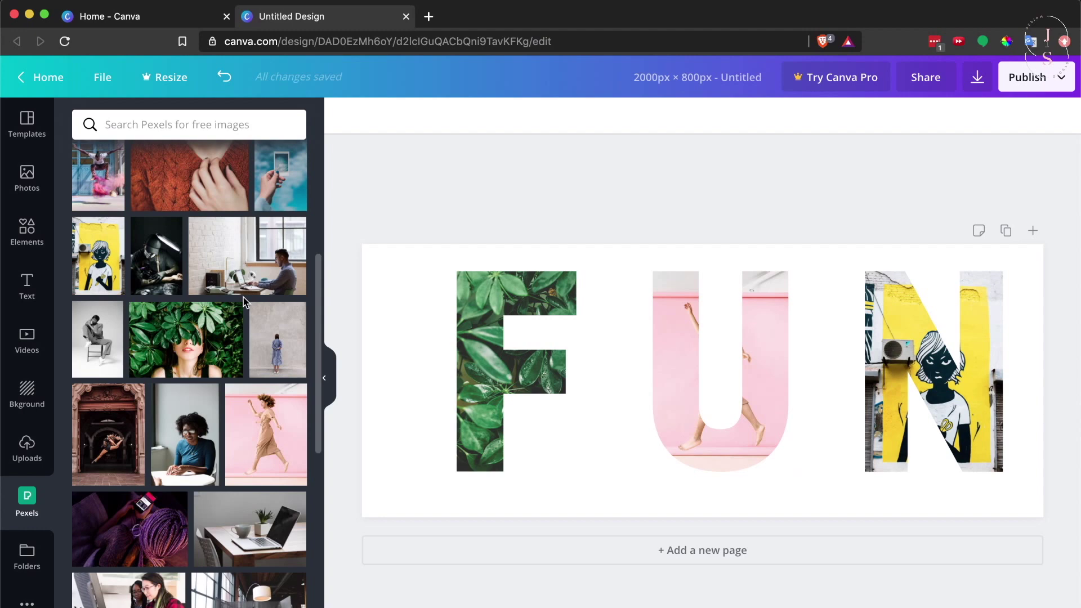
Step: Search Elements for 'patterns', place the pastel geometric pattern, then delete it
left_click(32, 245)
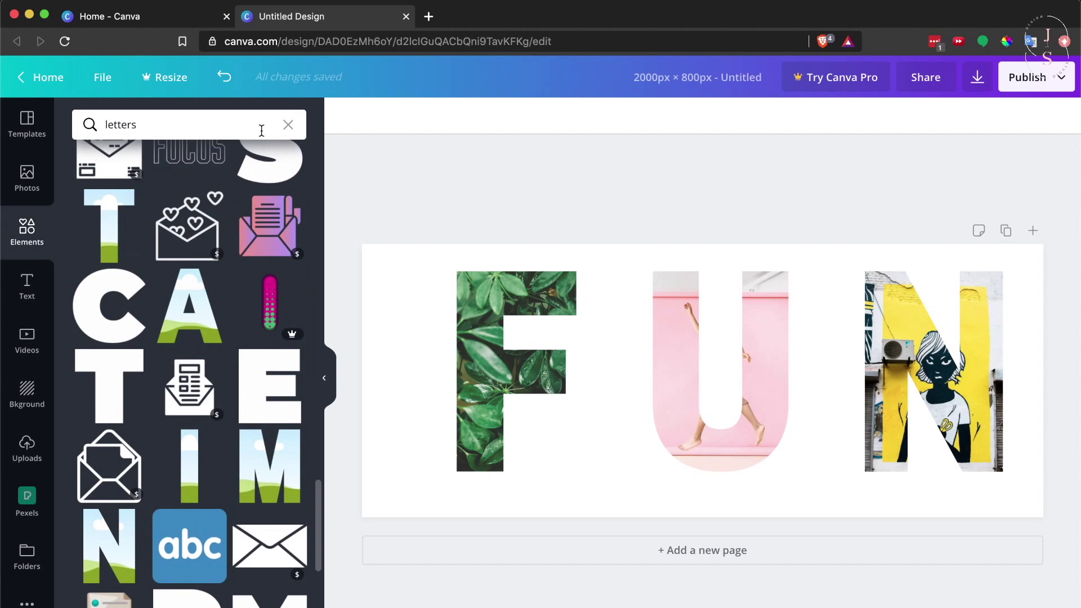
left_click(210, 124)
type("pattern")
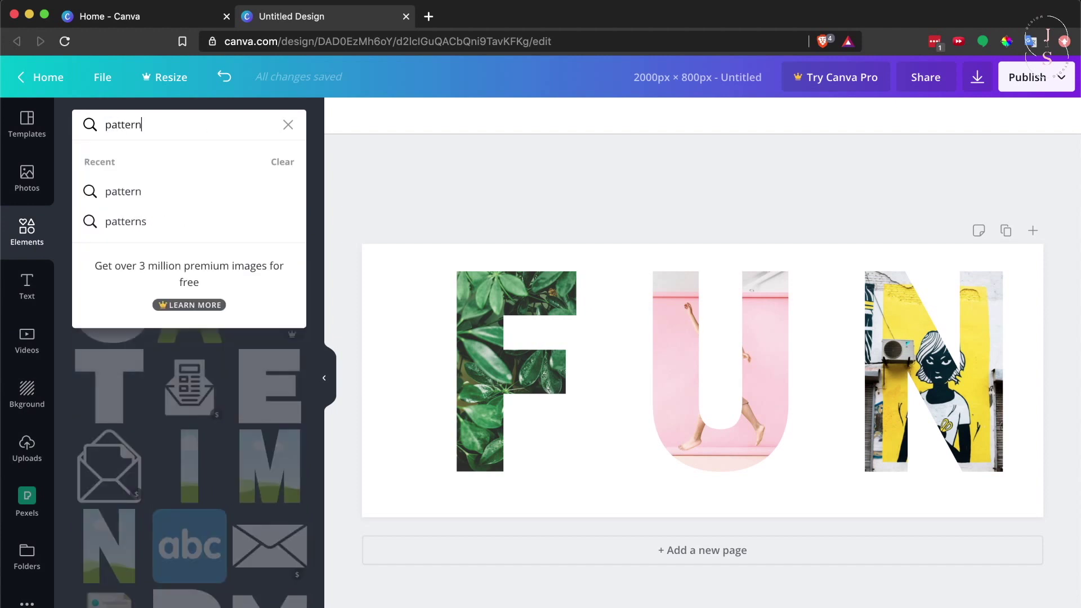
type("s")
key("Return")
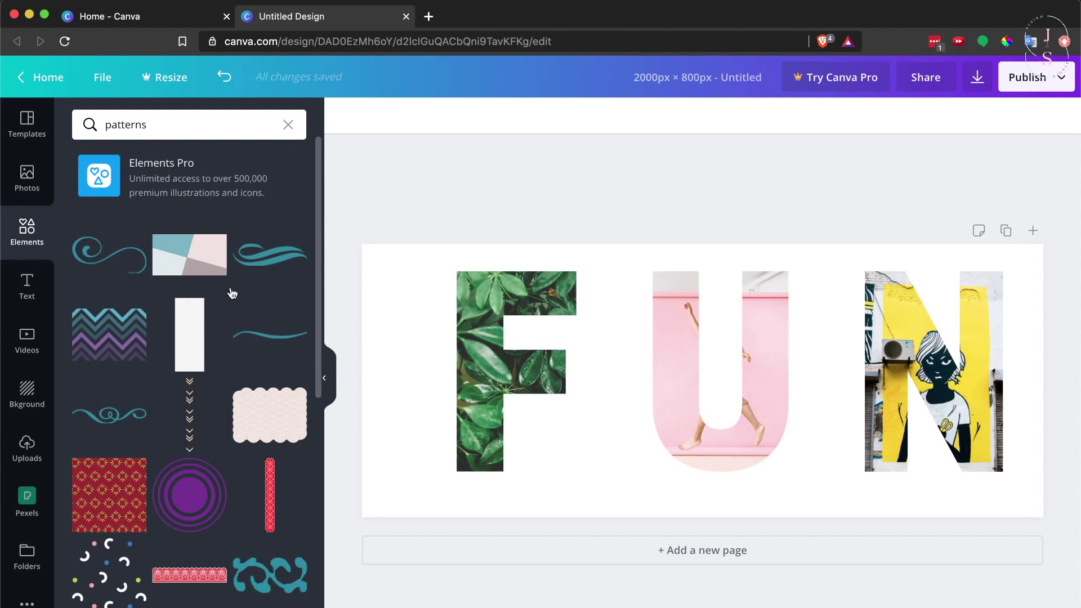
mouse_move(182, 258)
left_mouse_down()
mouse_move(696, 335)
mouse_move(616, 290)
left_mouse_up()
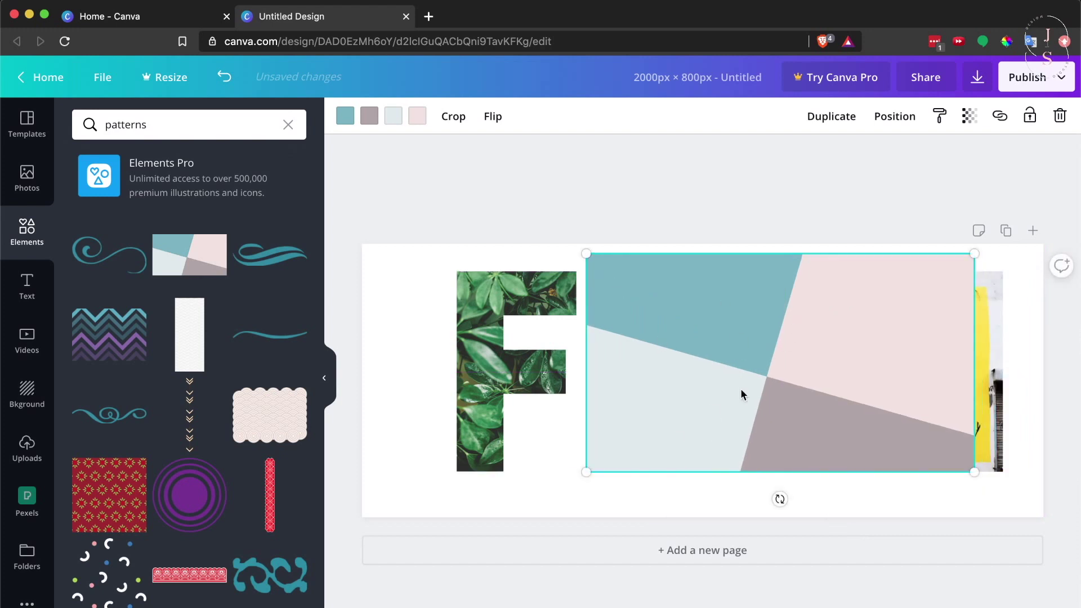
key("Delete")
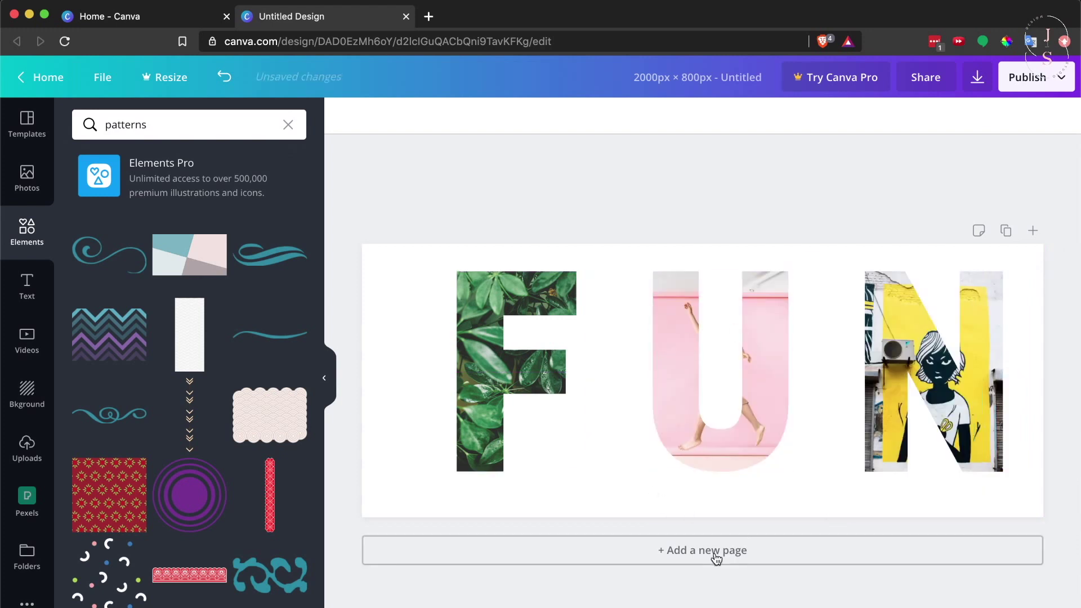
Step: Put the pastel geometric pattern on a new Page 2 and download only that page
left_click(715, 551)
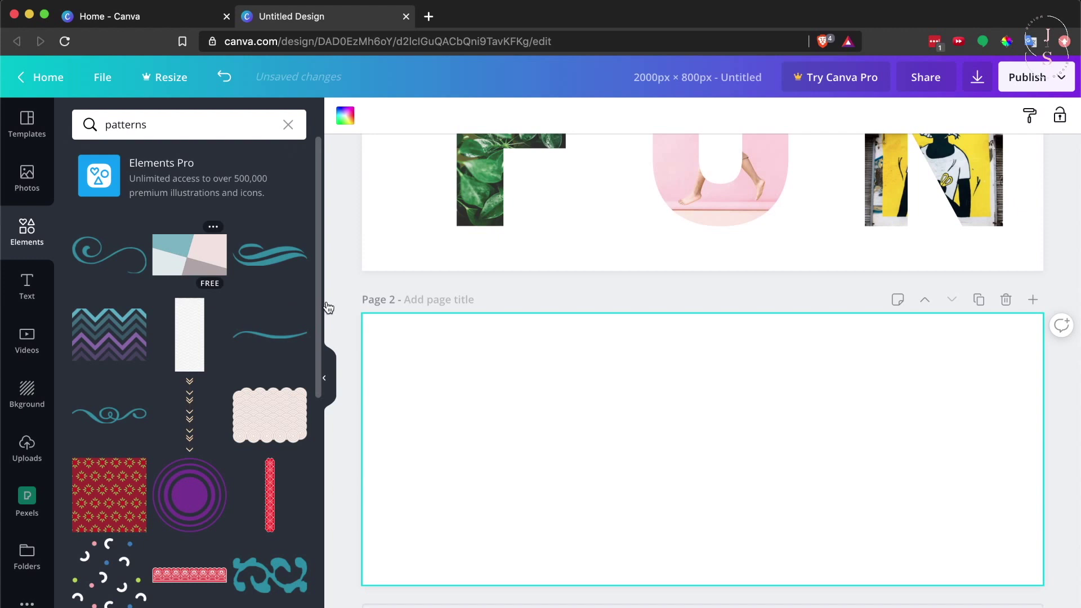
left_click_drag(190, 254, 600, 448)
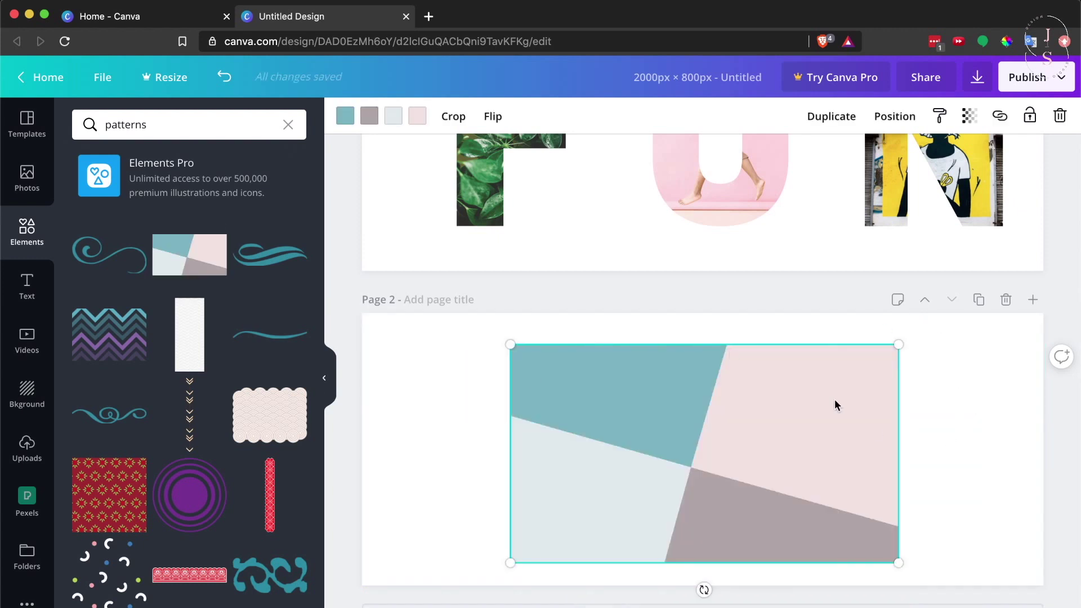
left_click(977, 80)
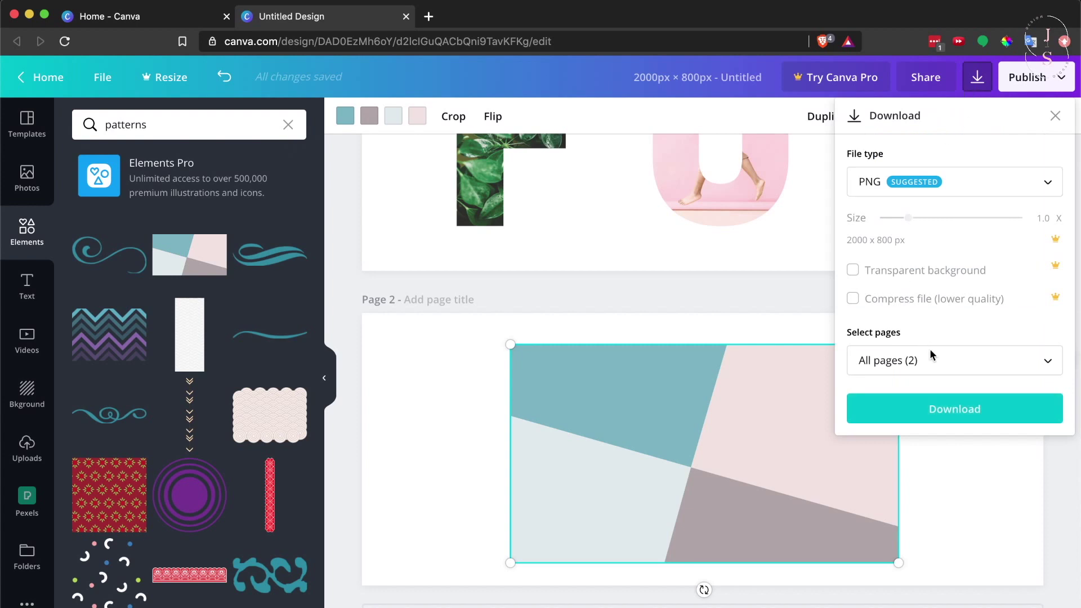
left_click(950, 369)
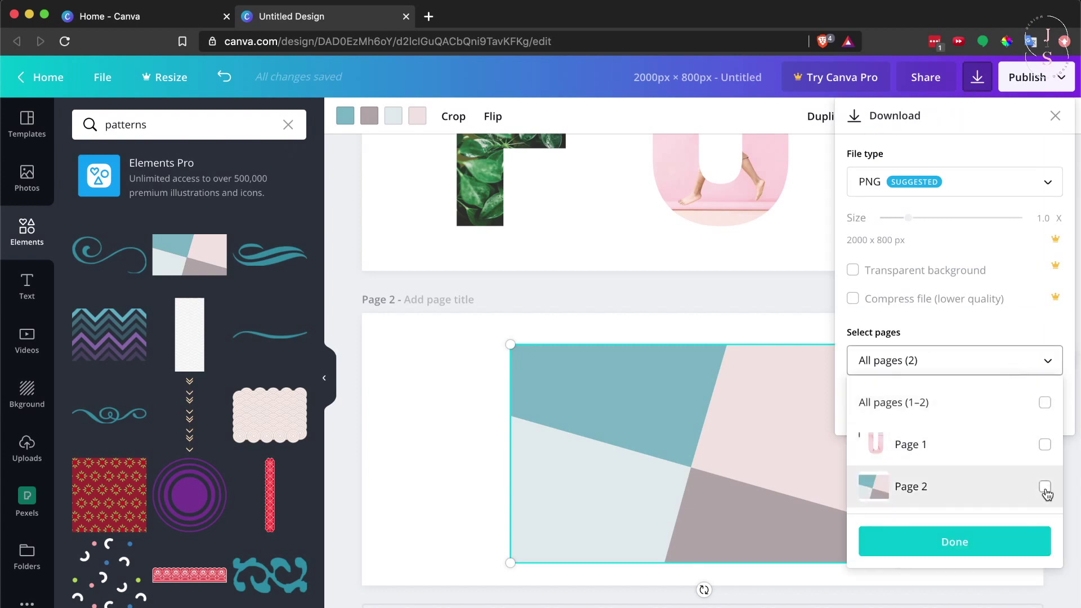
left_click(1044, 491)
left_click(968, 541)
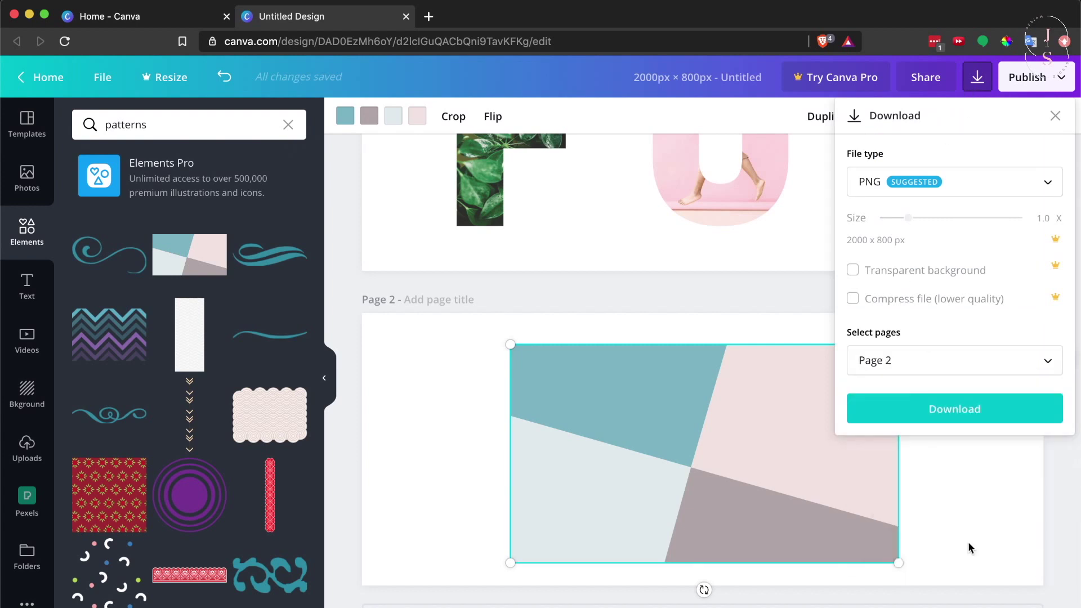
left_click(972, 409)
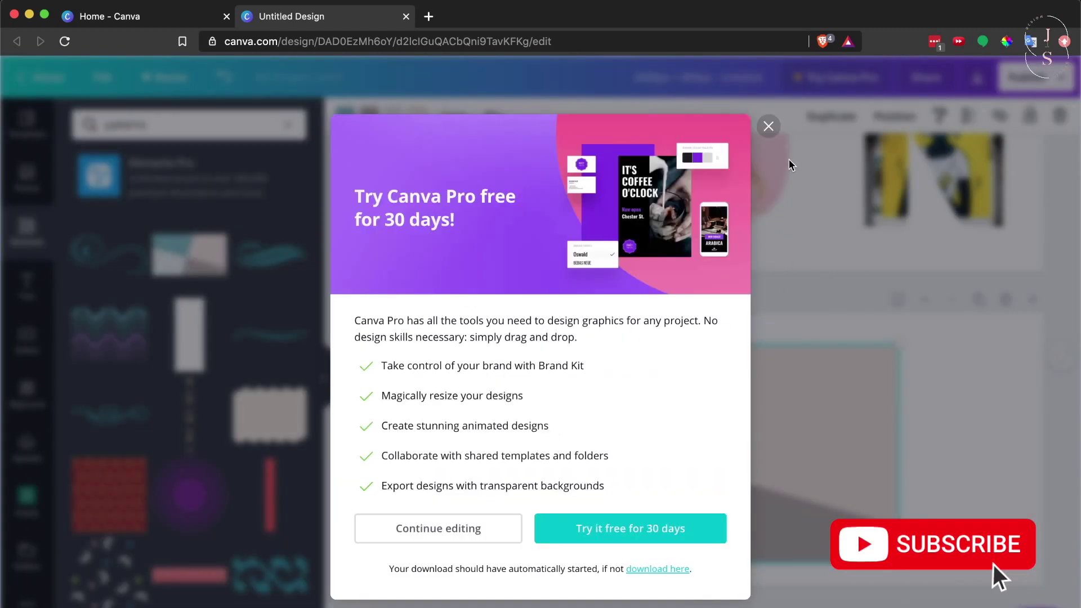
left_click(769, 126)
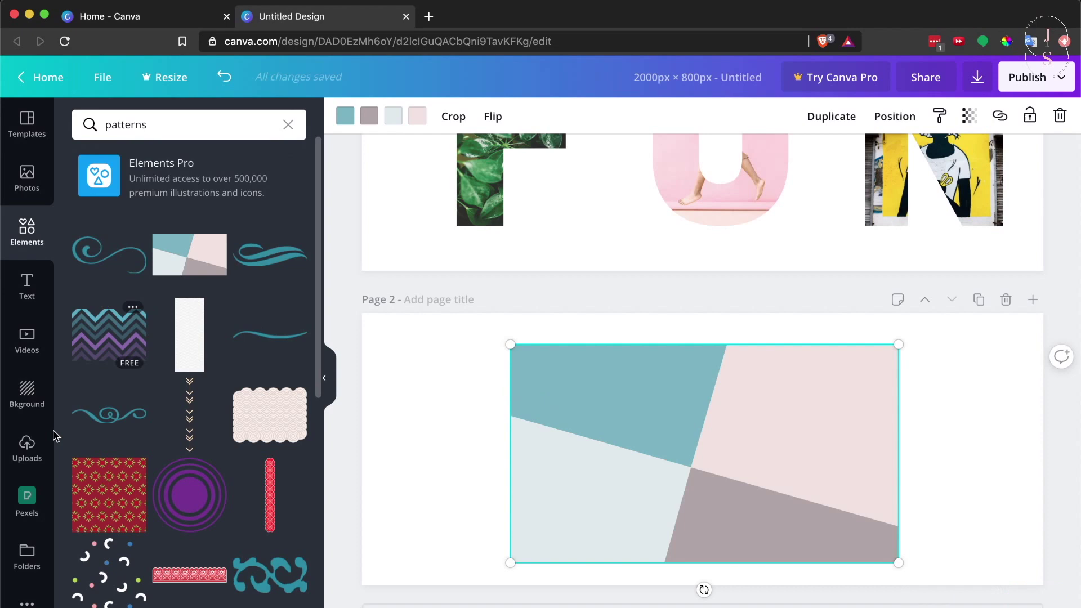
Step: Upload the downloaded pastel pattern PNG from the Downloads folder
left_click(34, 448)
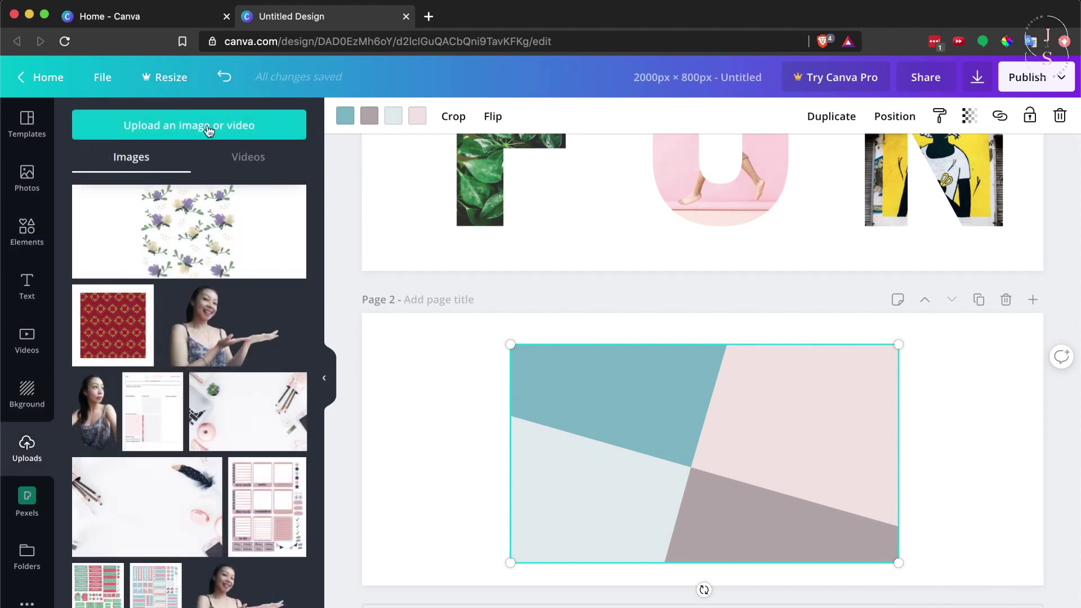
left_click(208, 131)
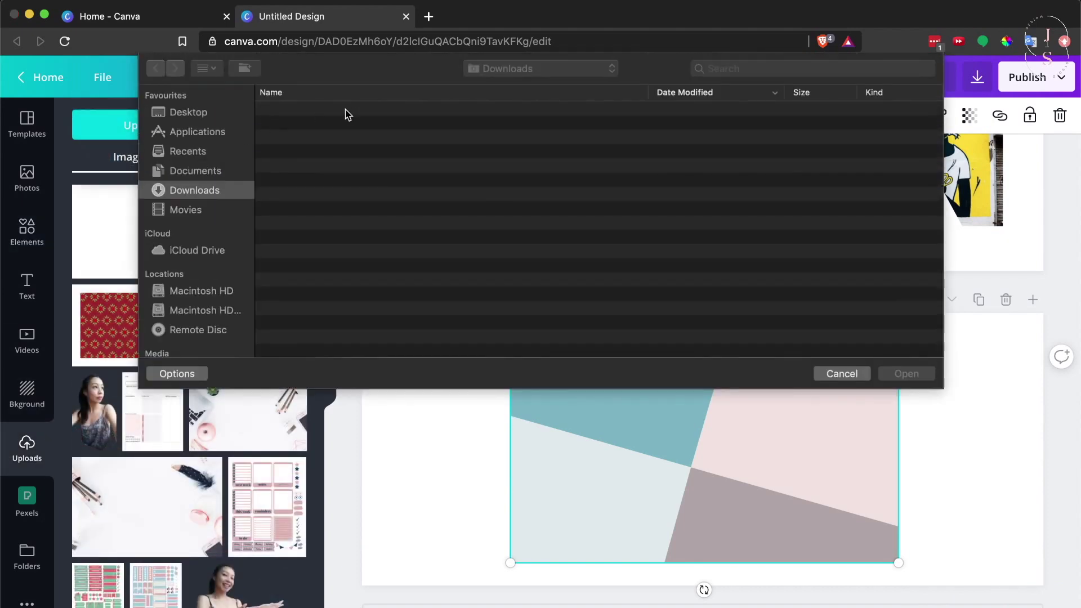
double_click(368, 112)
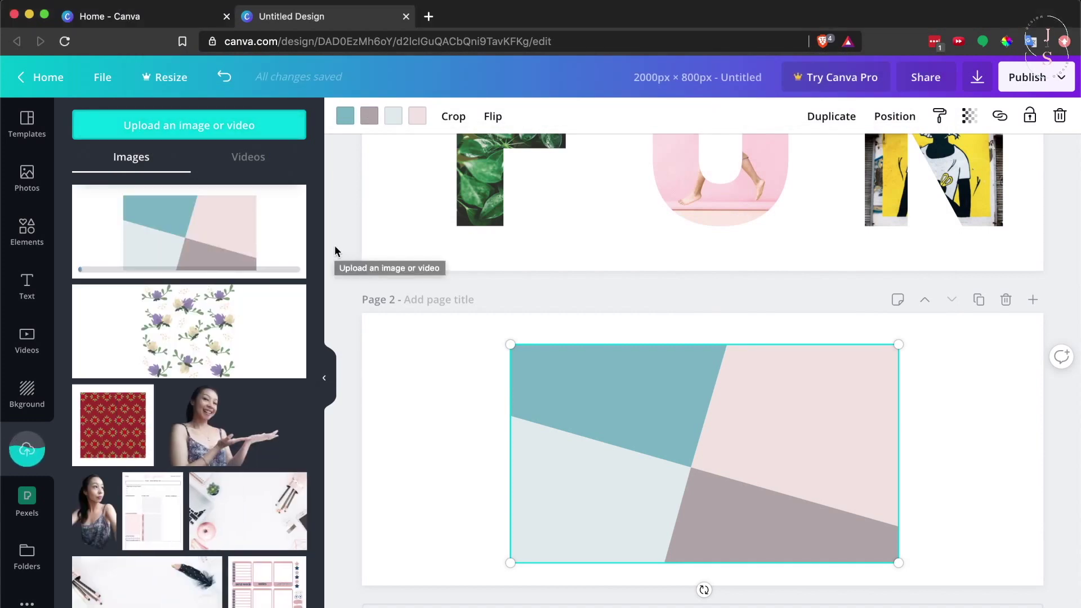
mouse_move(189, 232)
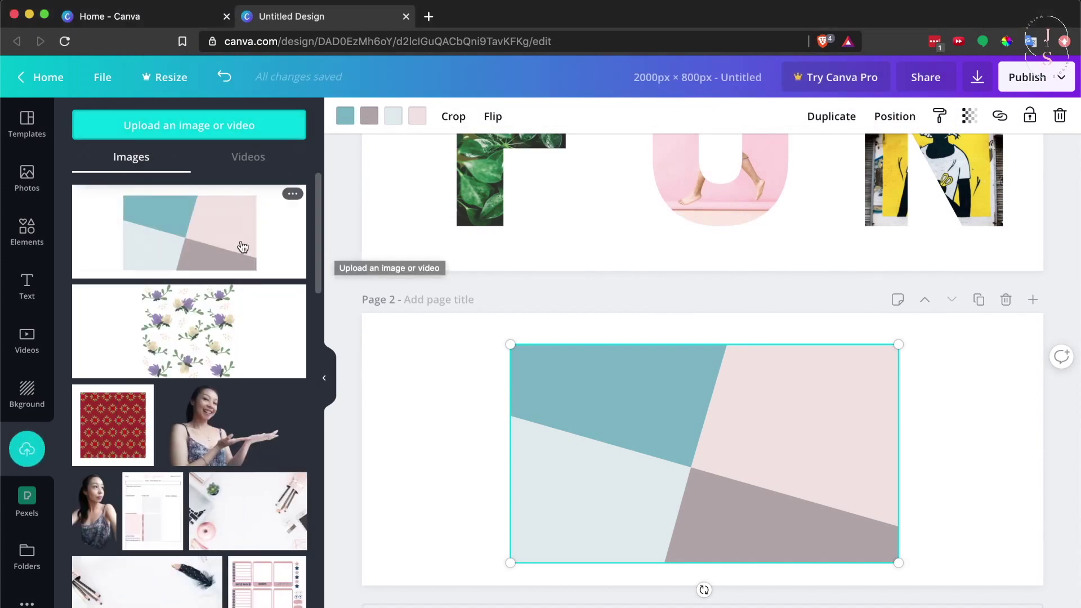
scroll(552, 245, "up", 2)
scroll(552, 245, "up", 3)
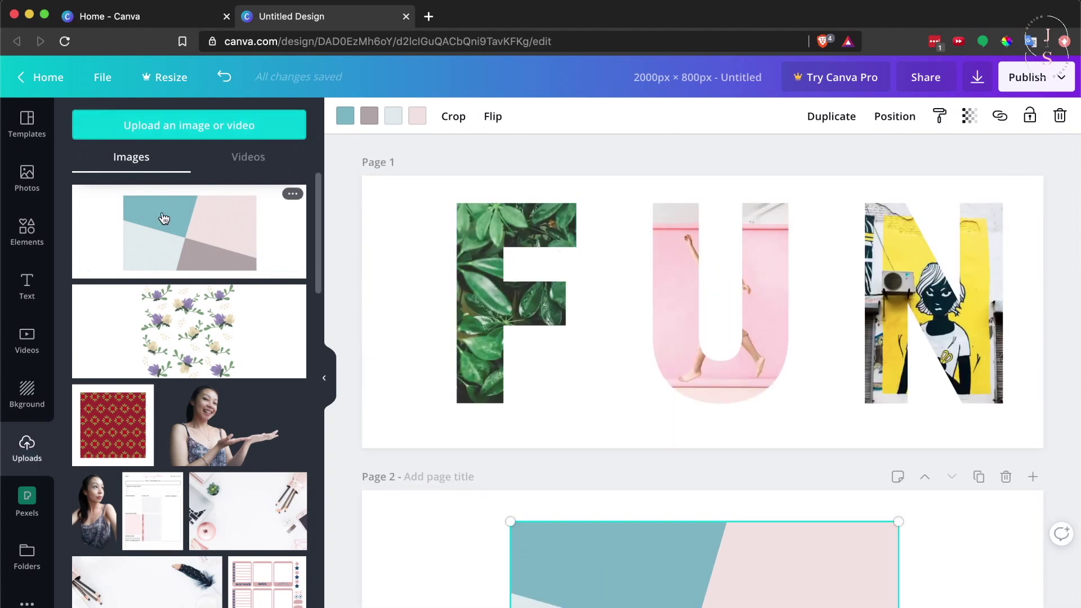
Step: Fill the U with the uploaded pastel pattern, then enlarge it and shift it upward
left_click_drag(164, 219, 754, 228)
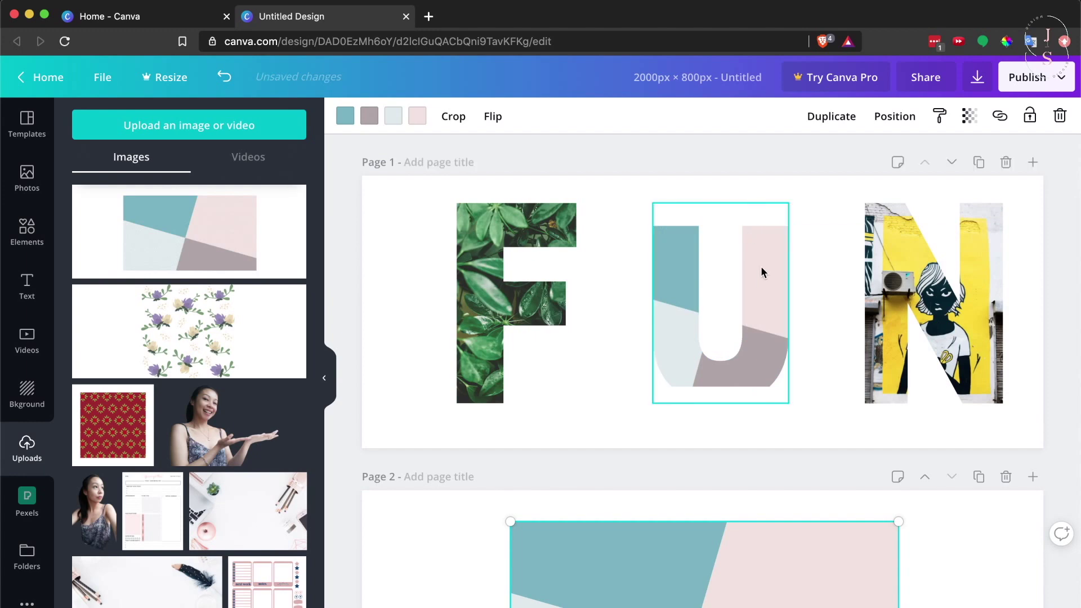
double_click(762, 268)
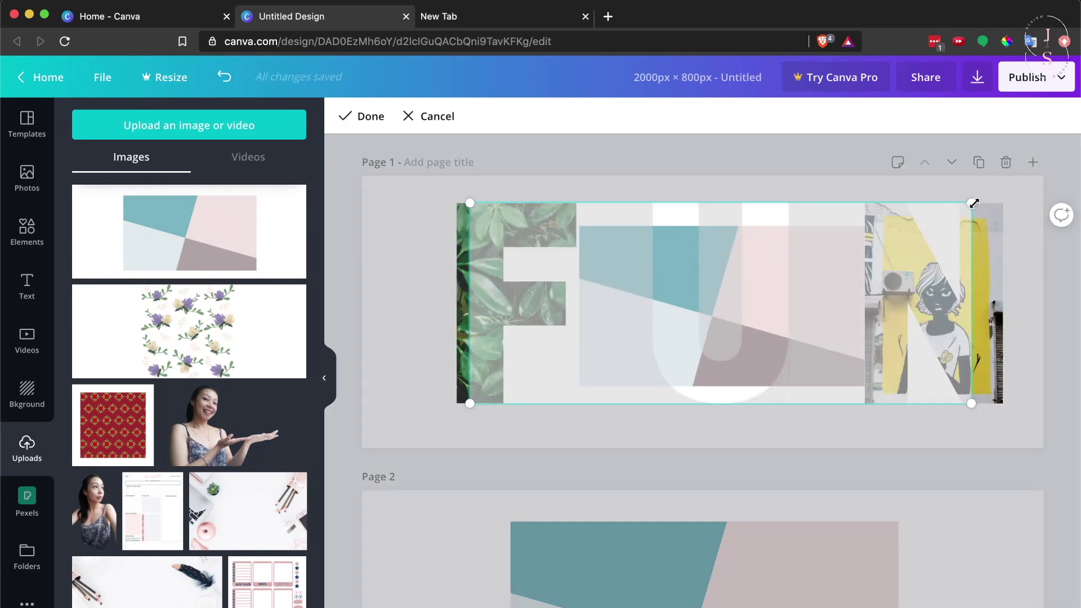
left_click_drag(1011, 177, 1032, 164)
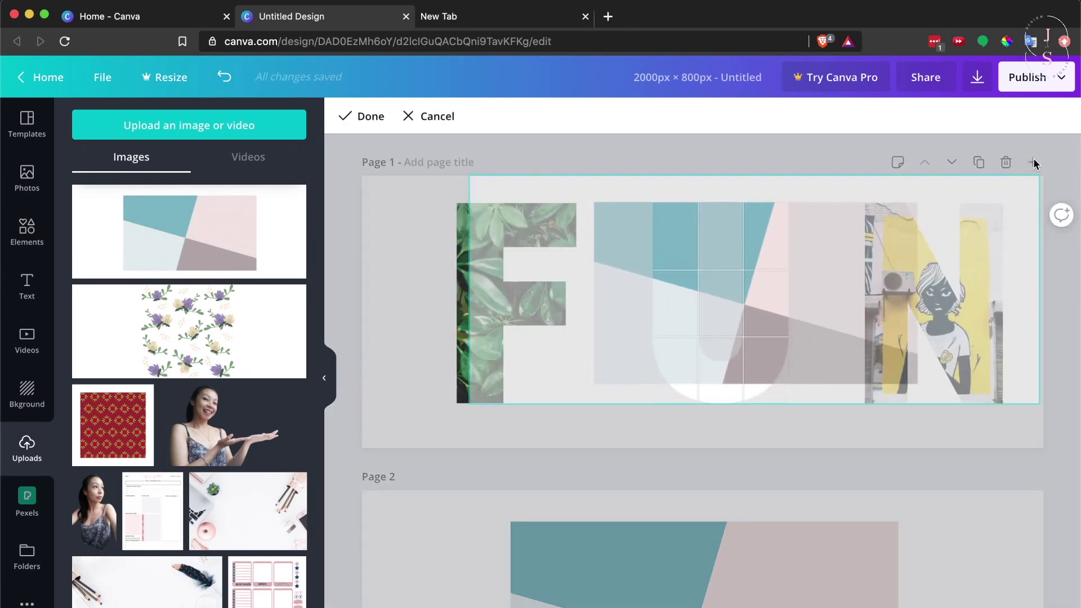
left_click(1077, 161)
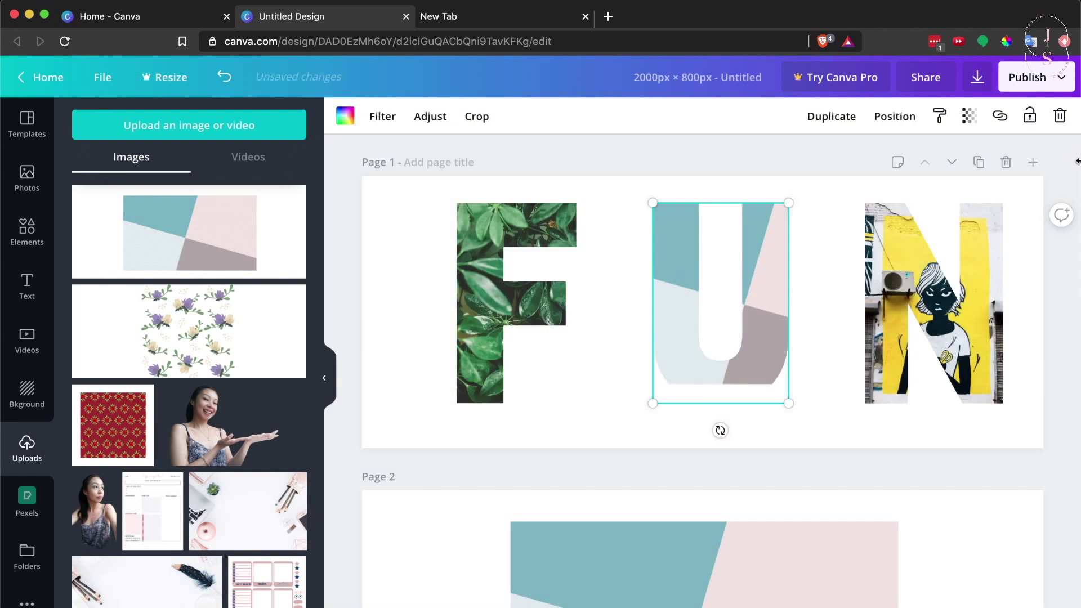
double_click(673, 302)
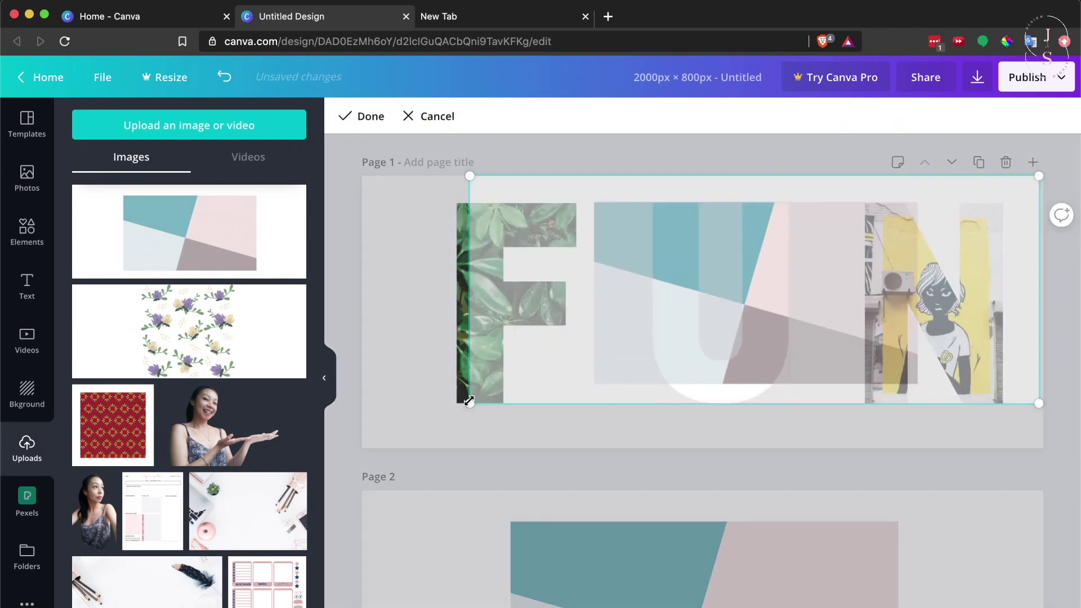
left_click_drag(469, 401, 400, 431)
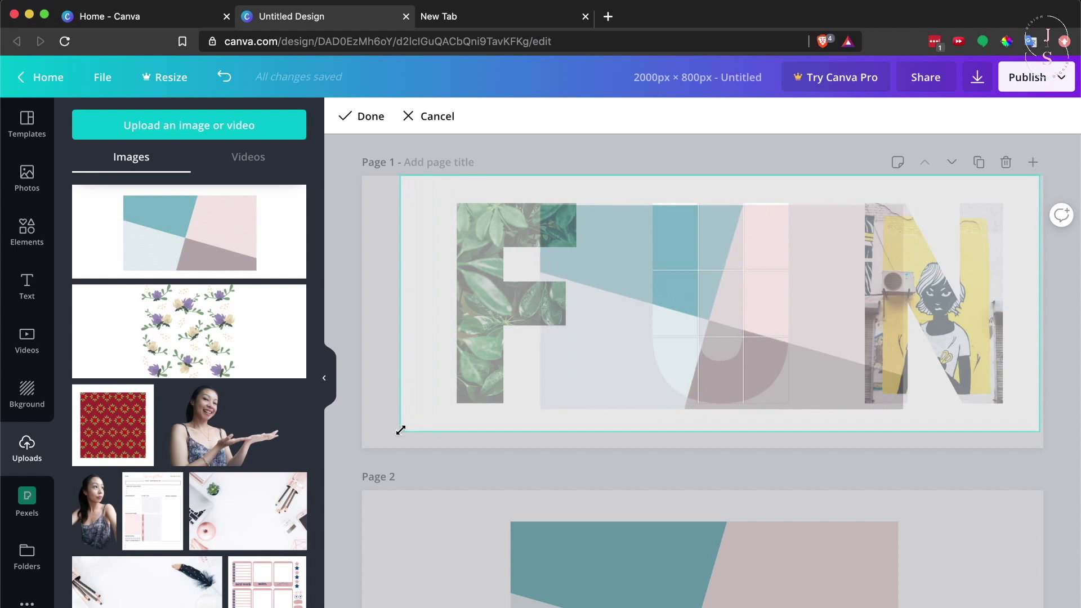
left_click_drag(693, 336, 691, 322)
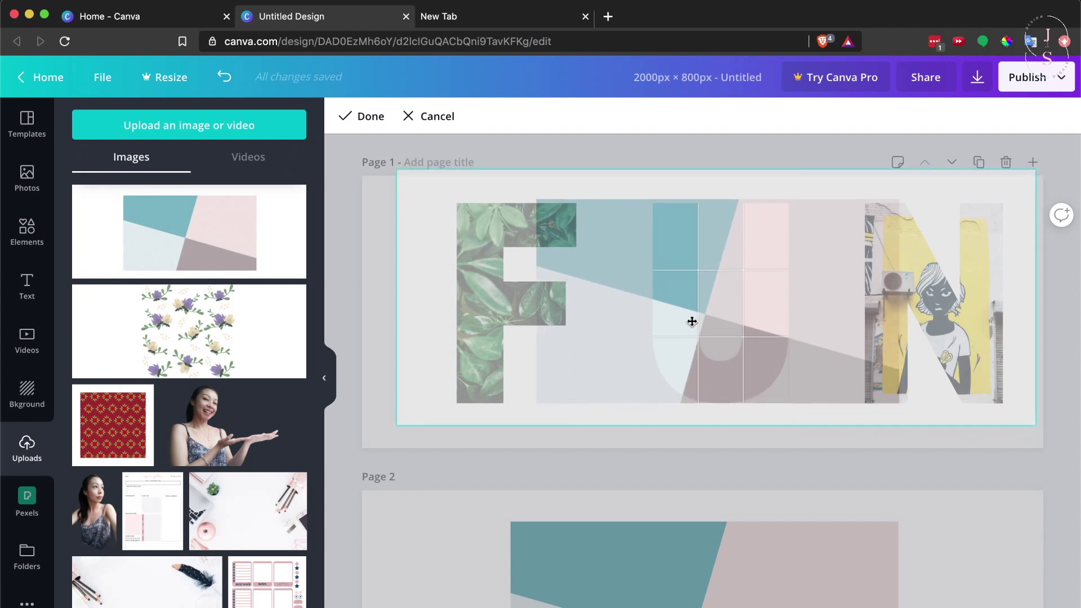